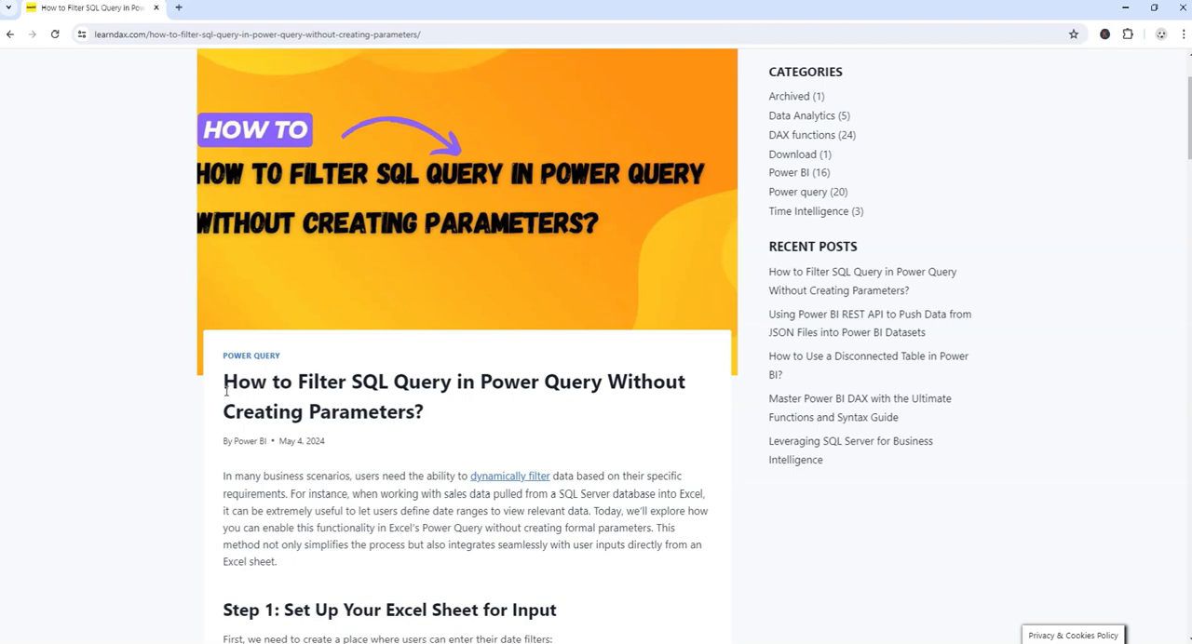
- Read the article's introduction and first setup steps for filtering a SQL query in Power Query
scroll(294, 451, "down", 1)
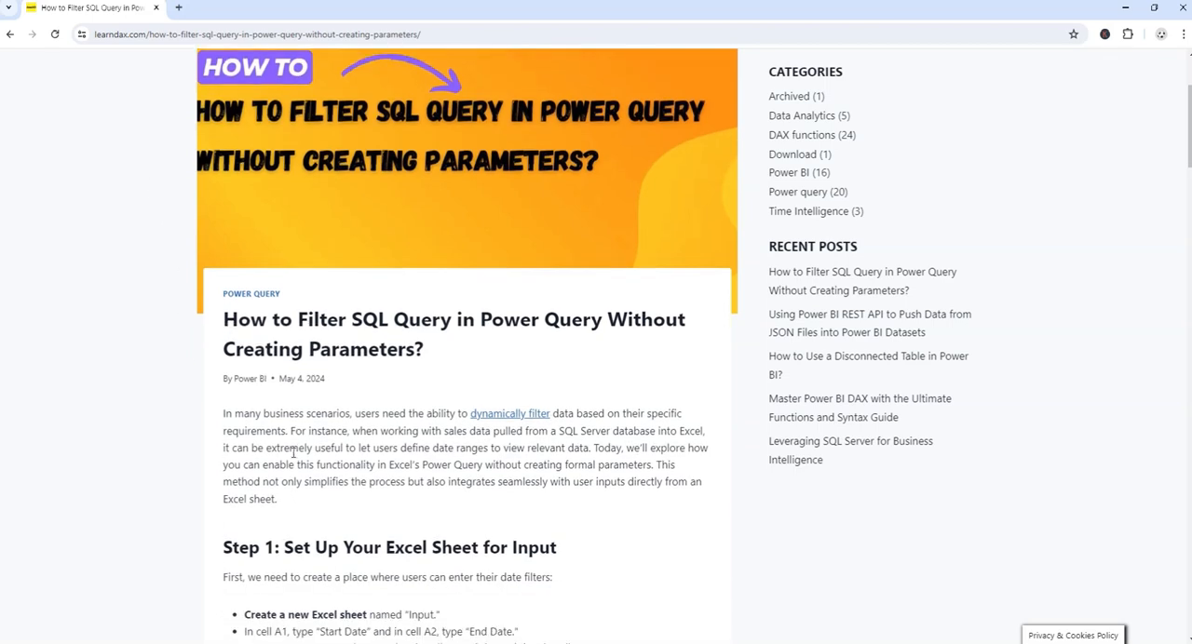
scroll(286, 448, "down", 9)
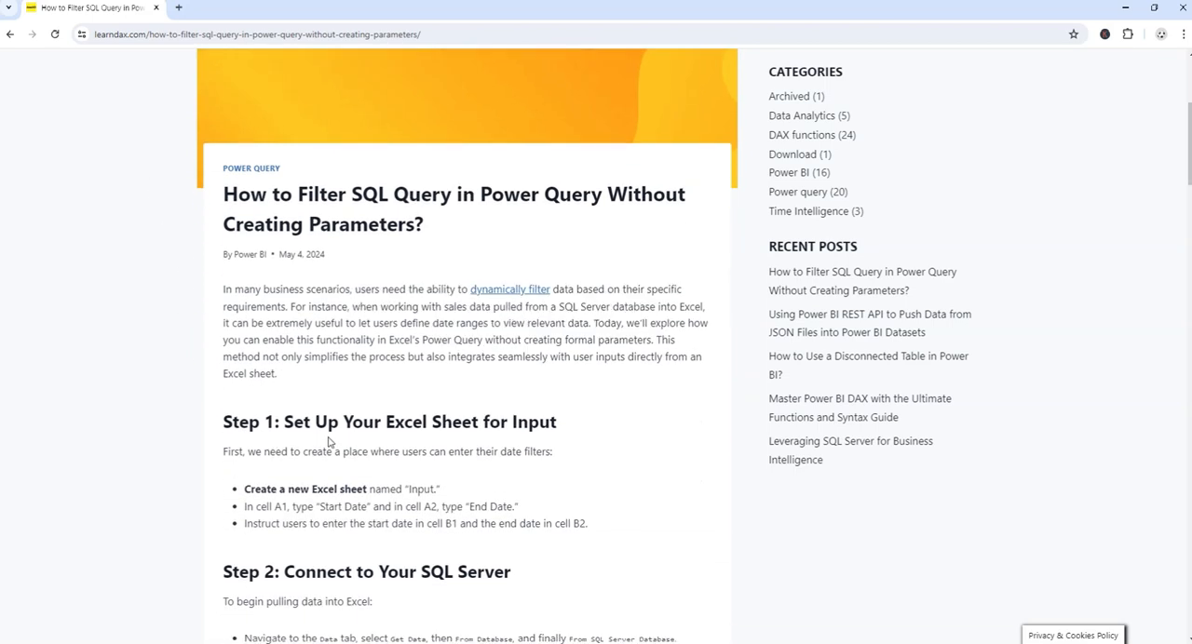
scroll(274, 445, "down", 4)
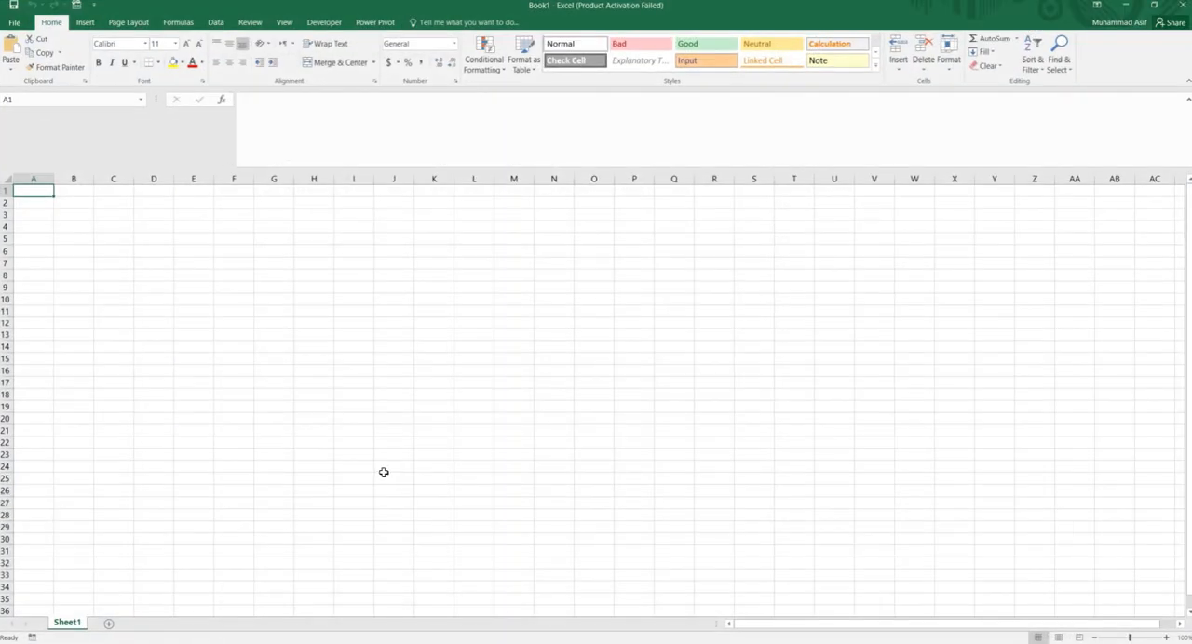
- In Excel, start a SQL Server database query with server LAPTOP-A2A3B29R\MSSQLSERVER2012 and database AdventureWorksDW2012
left_click(218, 23)
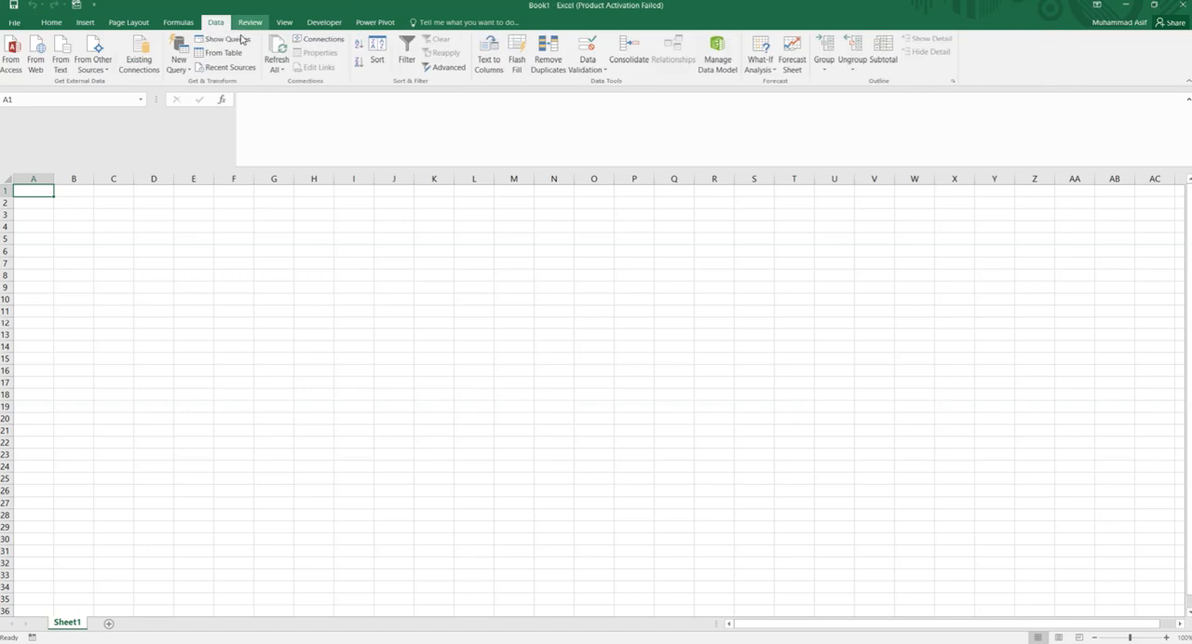
left_click(175, 67)
mouse_move(261, 122)
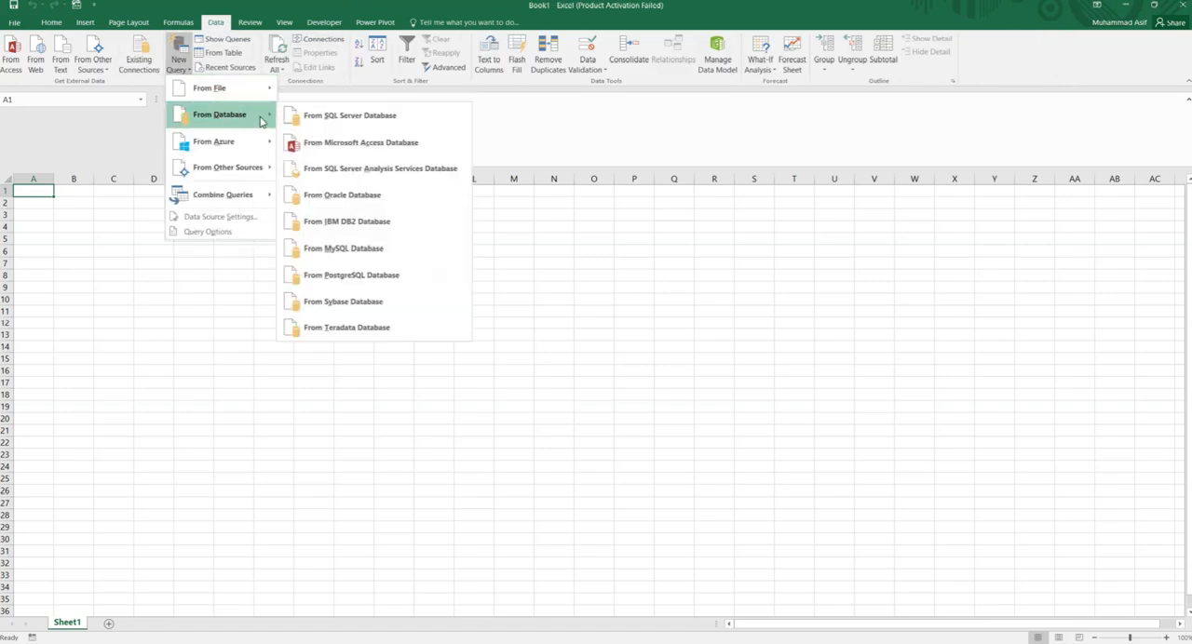
left_click(358, 118)
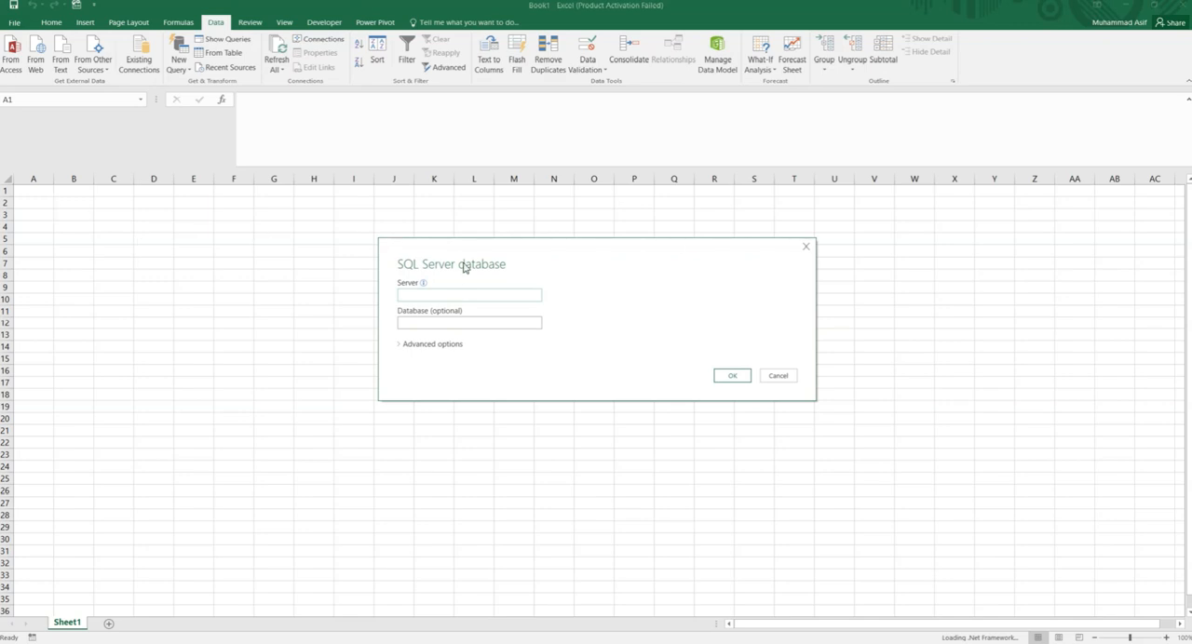
left_click(440, 294)
type("LAPTOP-A2A3B29R\\MSSQLSERVER2012")
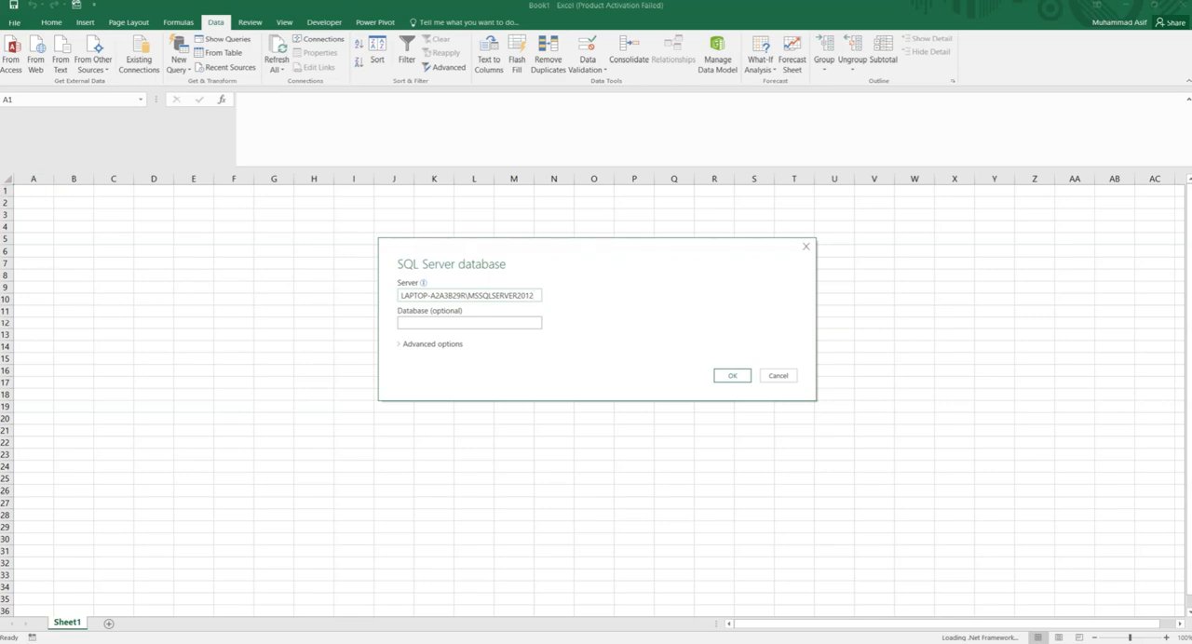
left_click(504, 322)
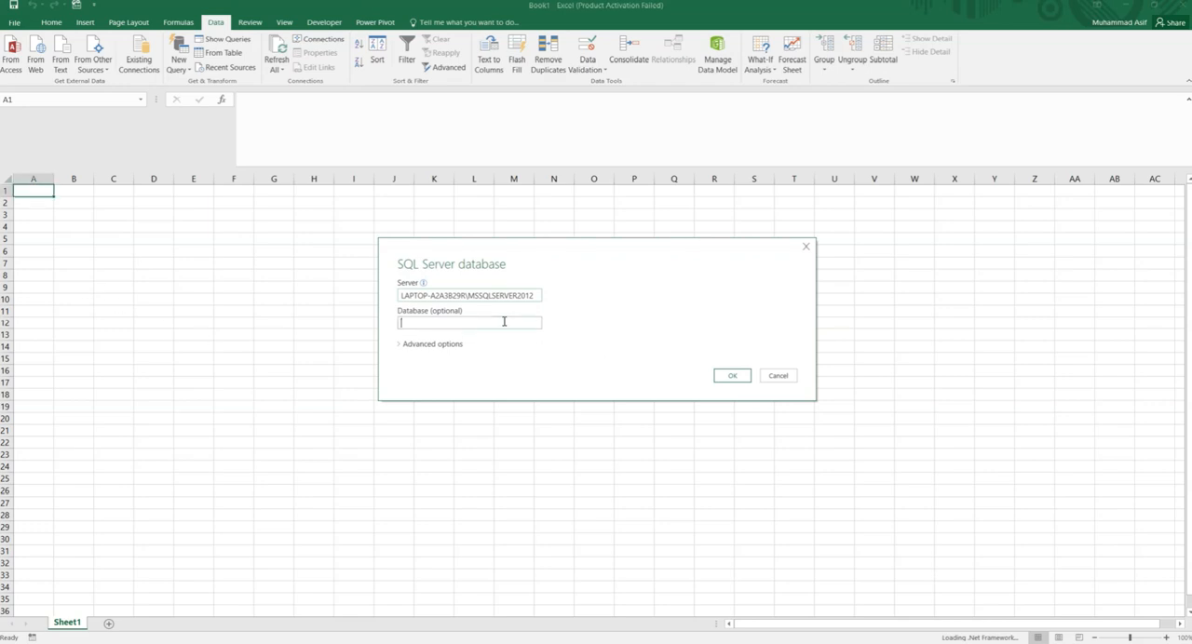
type("AdventureWorksDW2012")
- Copy the article's SQL from SELECT through "from DimProduct", without the Where clause, and return to the Excel connection dialog
left_click(216, 642)
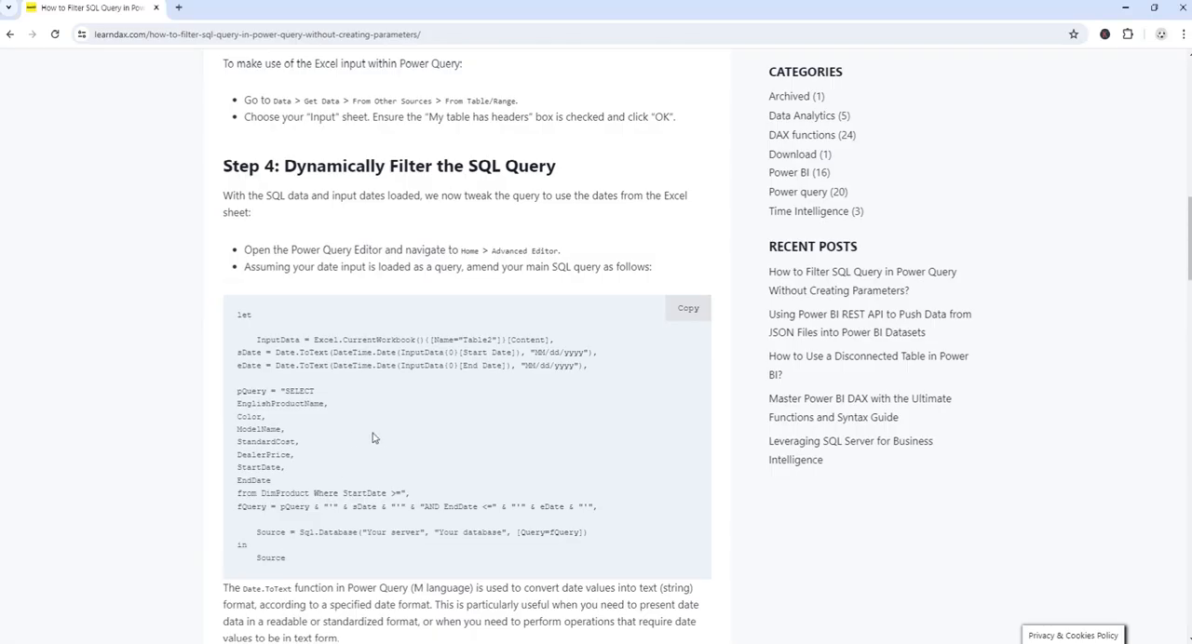
scroll(349, 439, "down", 1)
left_click_drag(285, 329, 310, 431)
key("ctrl+c")
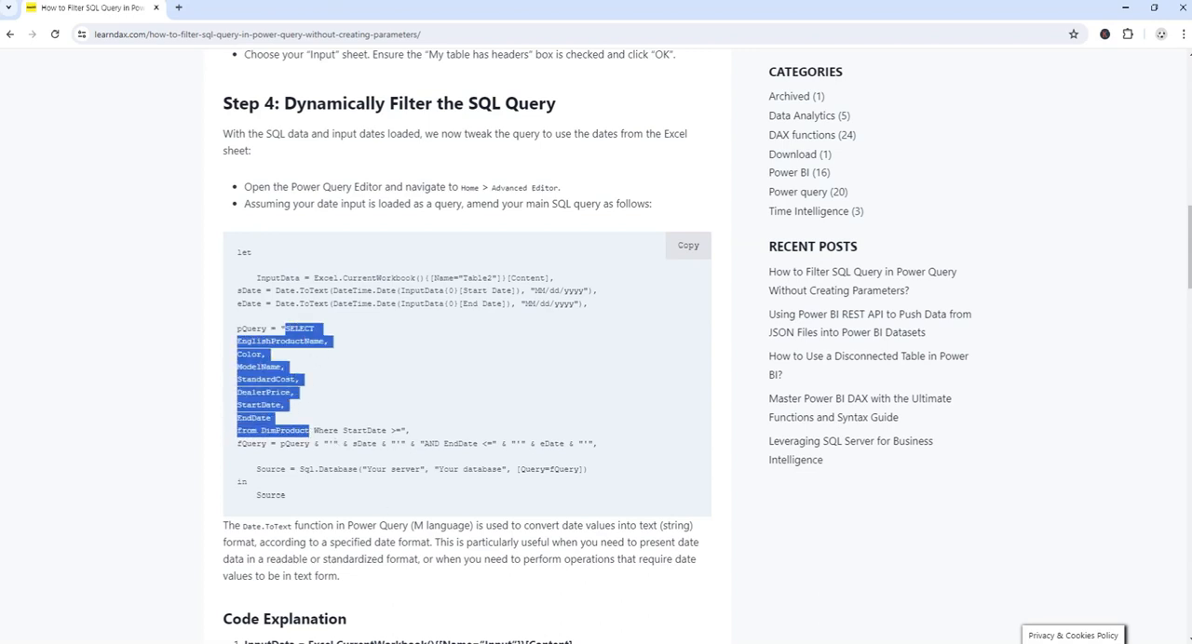
key("alt+Tab")
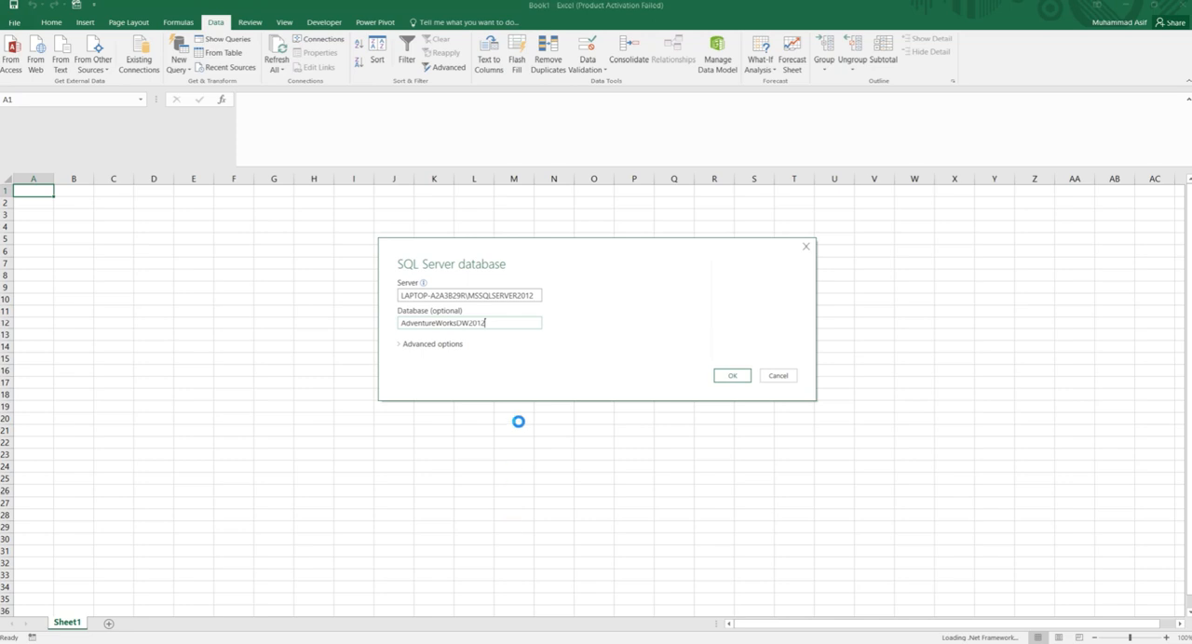
- Paste the copied SELECT query as the connection's SQL statement and load its data into the workbook
left_click(428, 345)
left_click(446, 426)
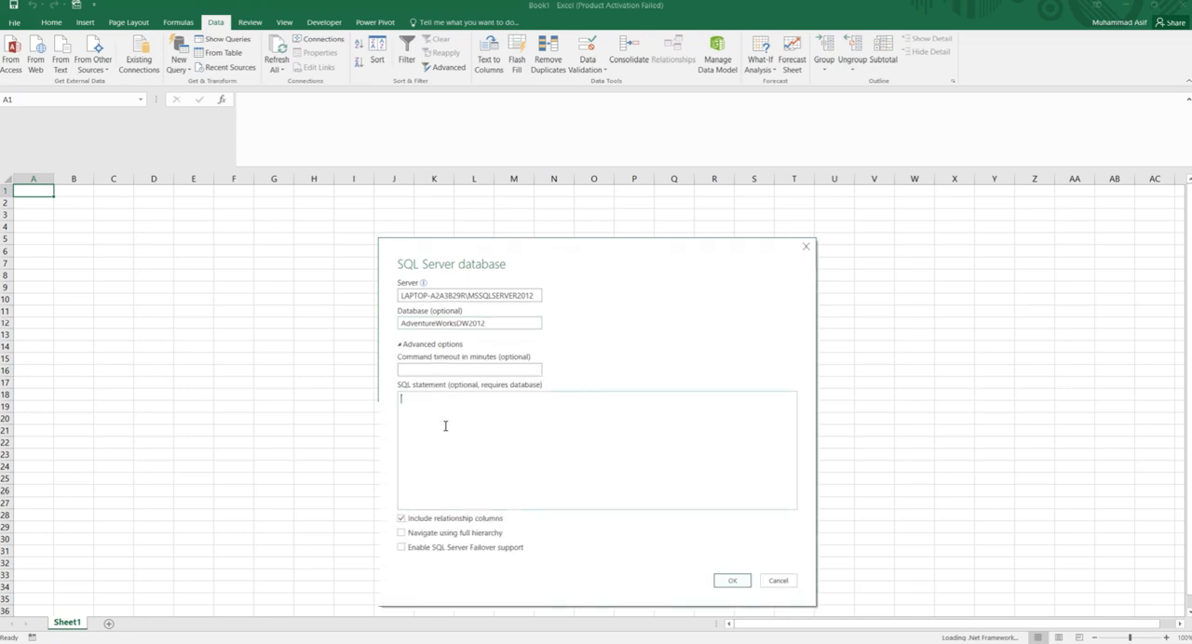
key("ctrl+v")
left_click(718, 579)
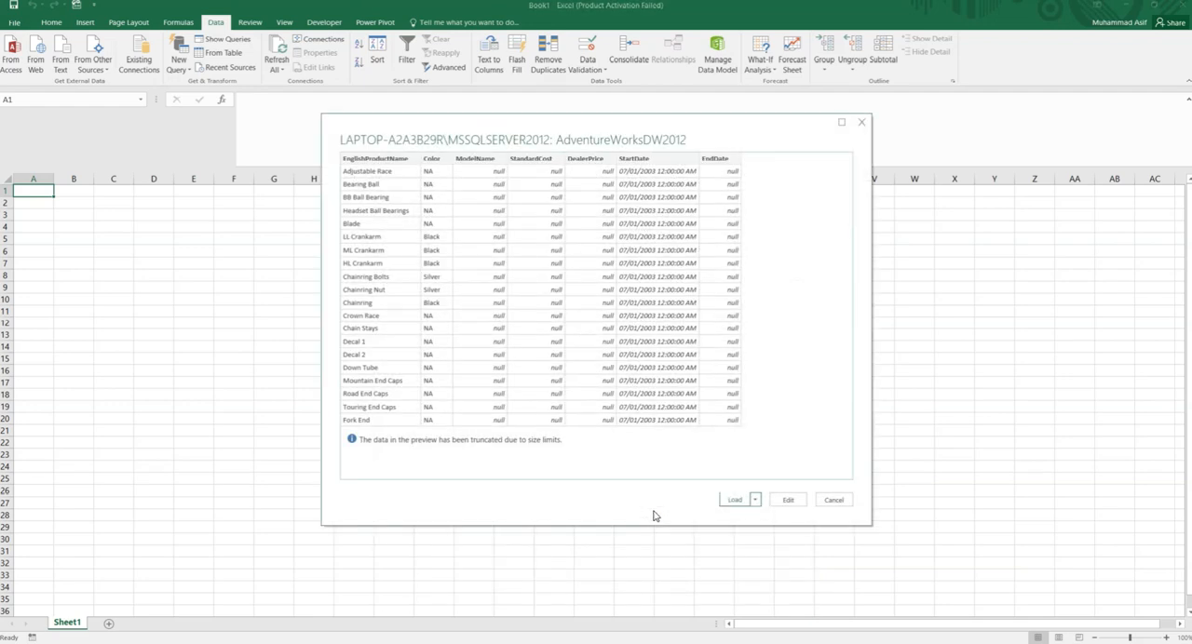
left_click(735, 500)
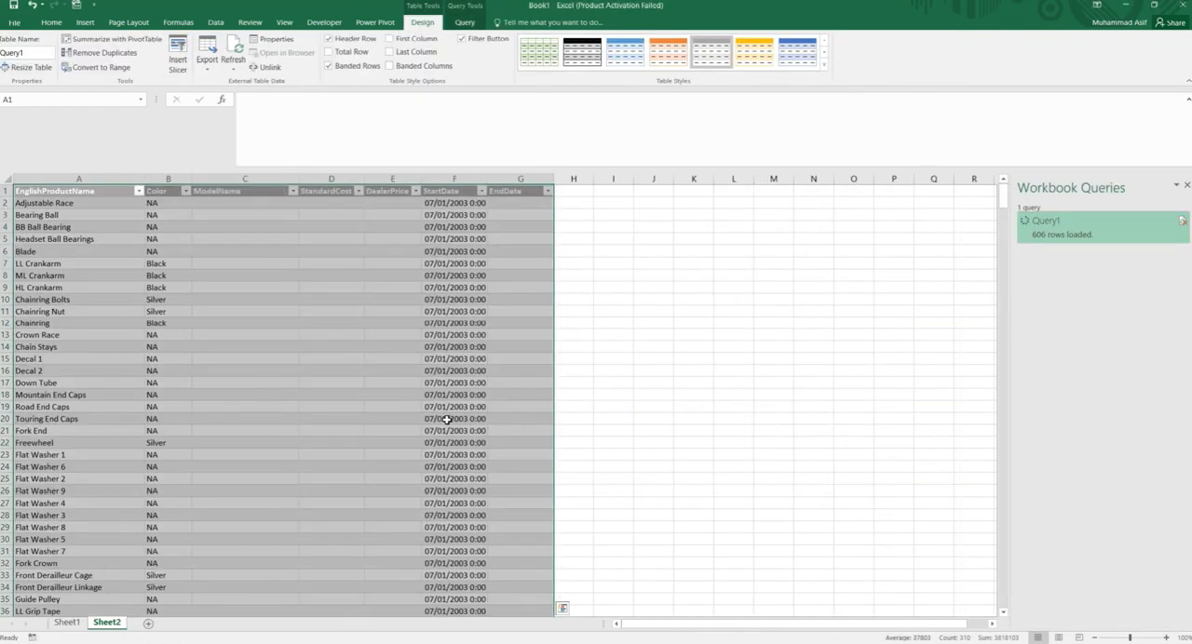
left_click(302, 397)
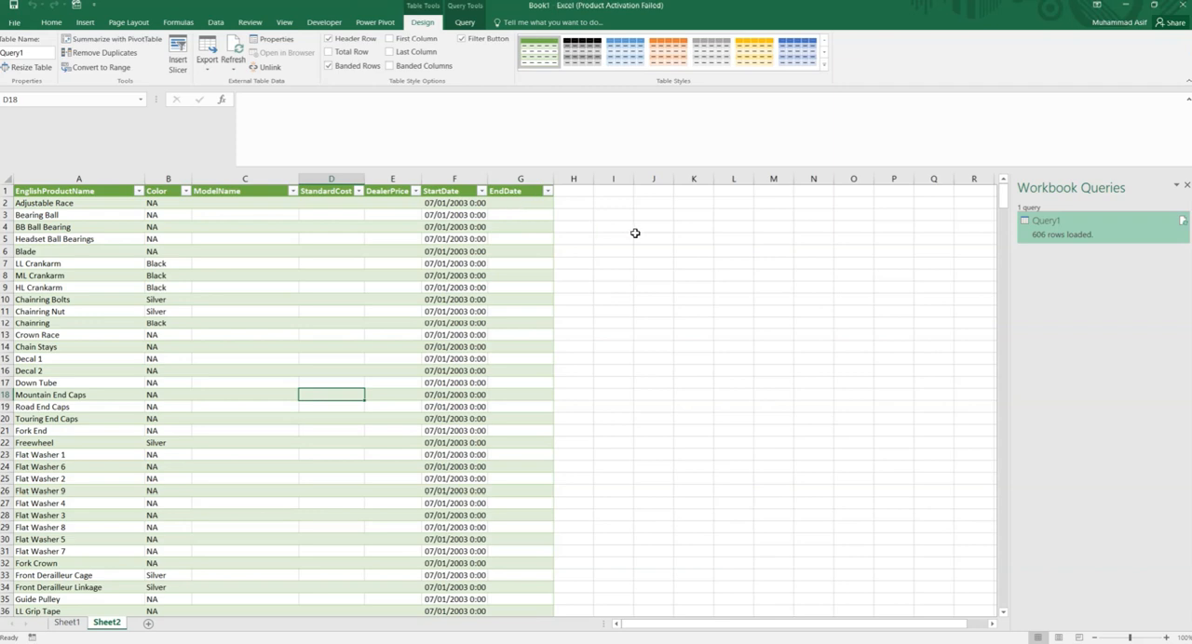
- Enter the headers Start Date in cell L4 and End Date in cell M4 beside the product table
left_click(727, 228)
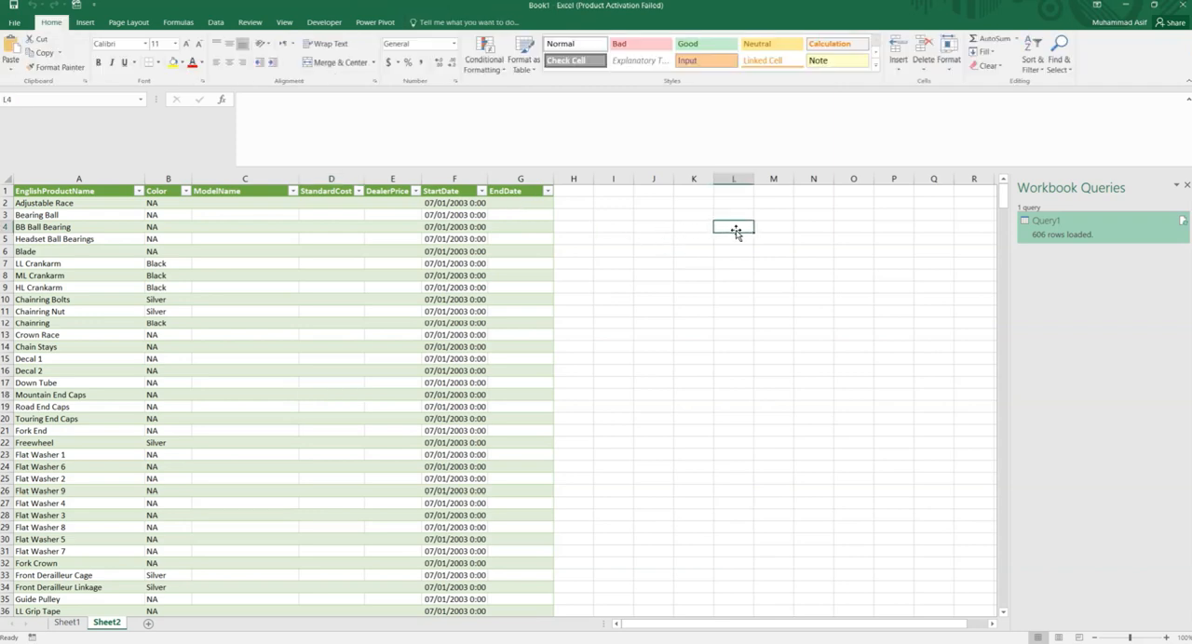
type("Start")
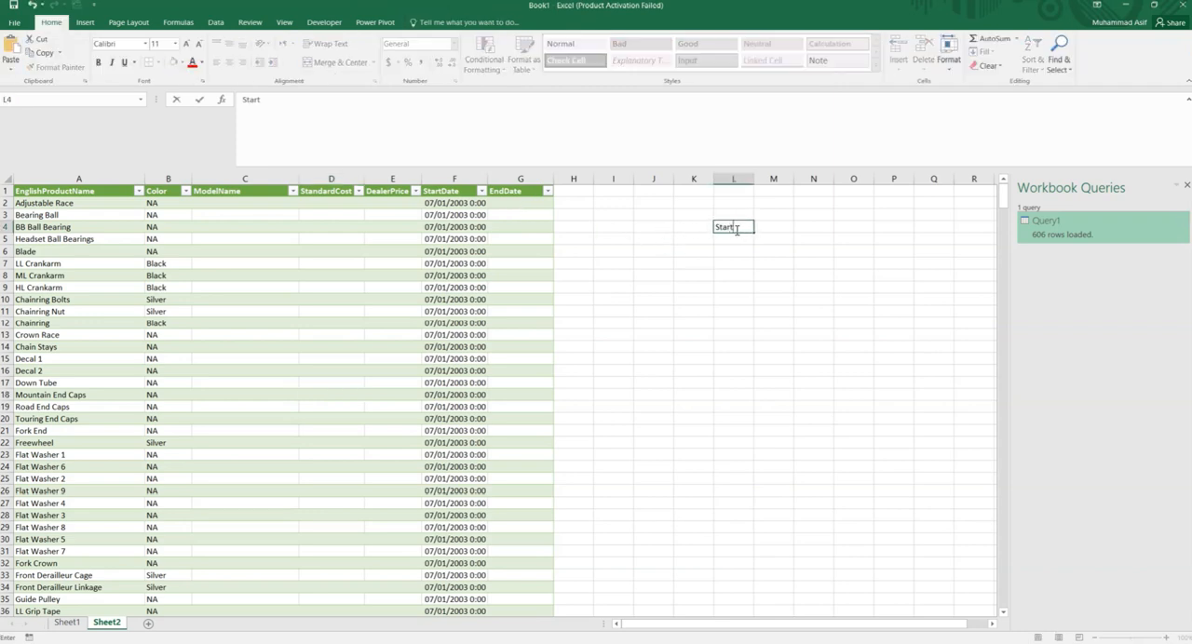
type(" Date")
key("Tab")
type("End Date")
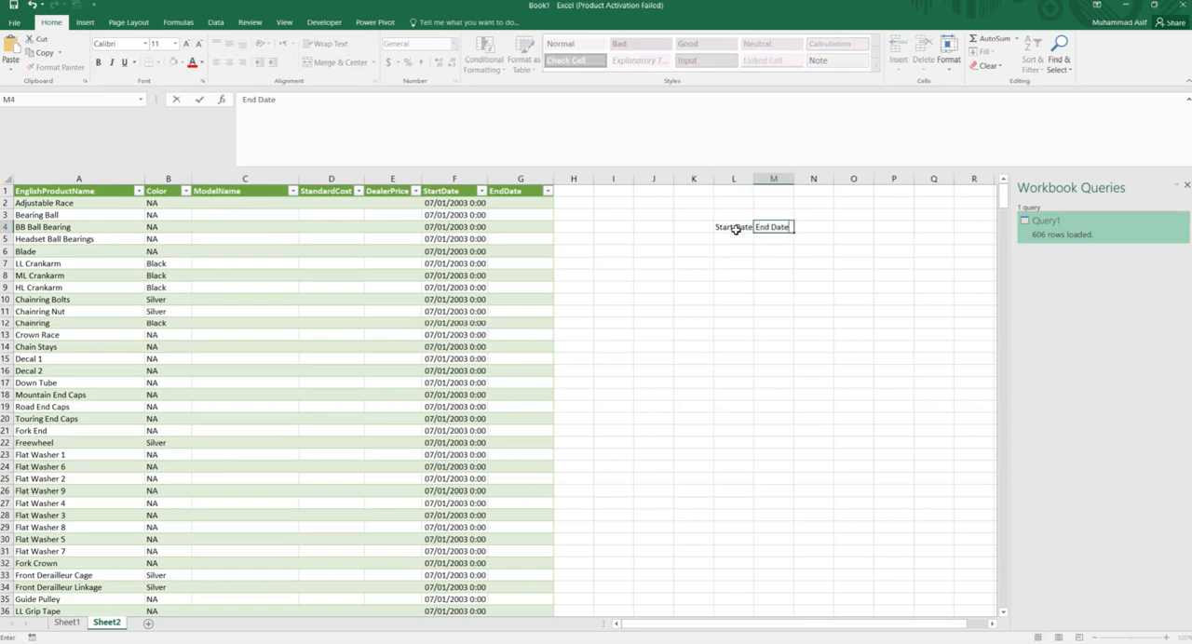
key("Return")
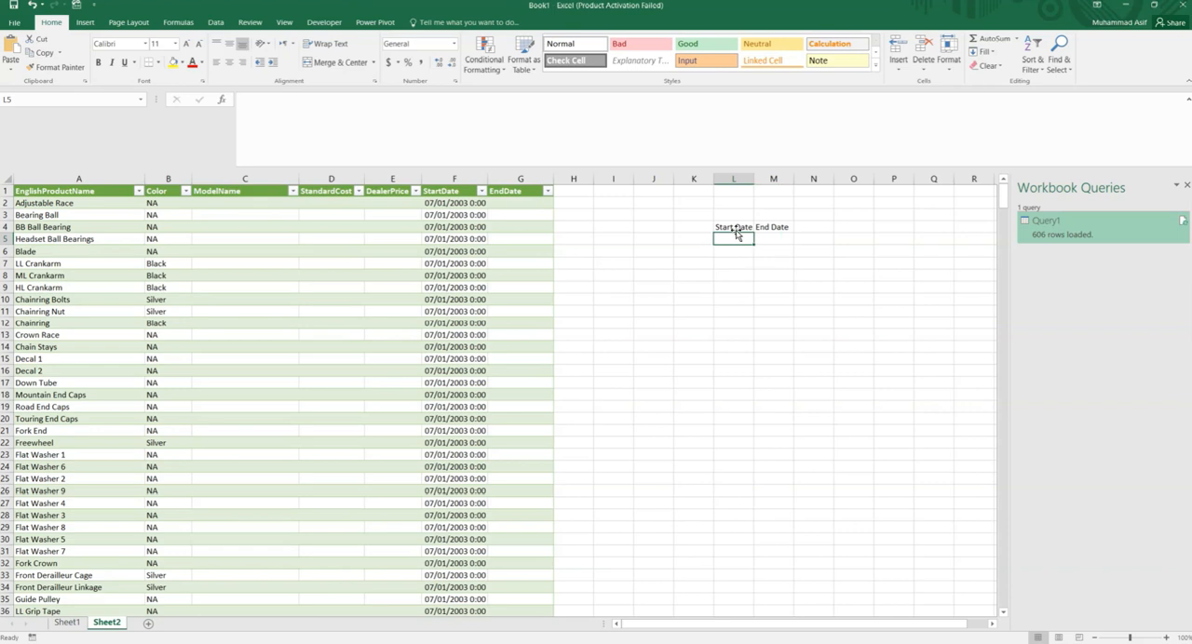
- Enter 07/01/2003 under Start Date in L5 and 01/01/2006 under End Date in M5
type("07/01")
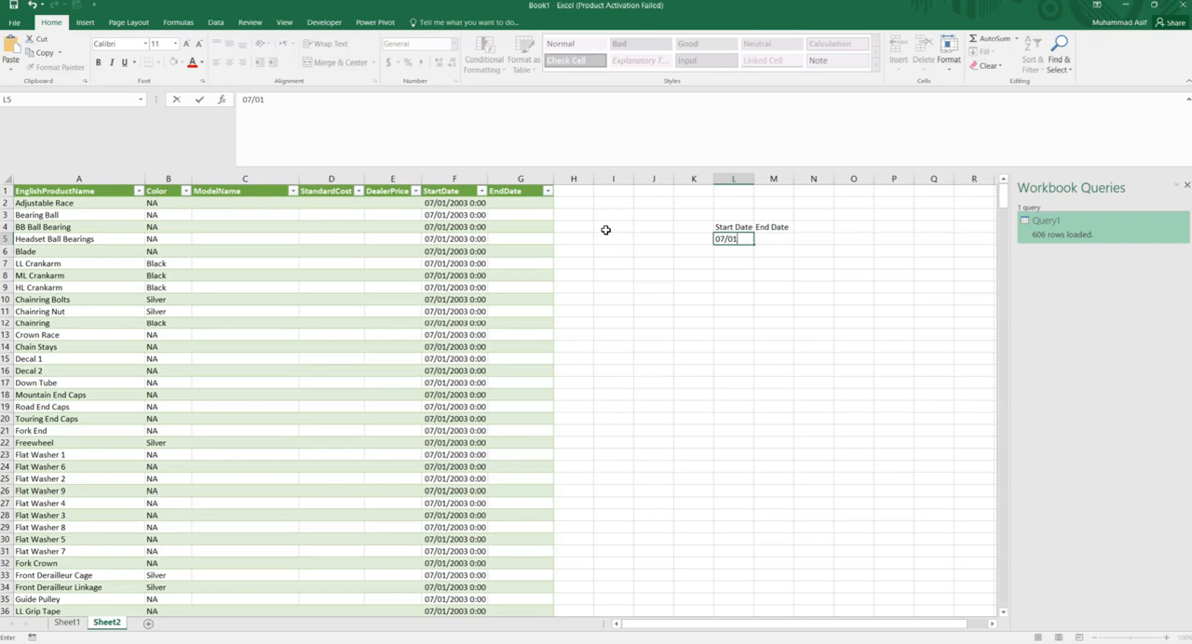
type("/2003")
key("Tab")
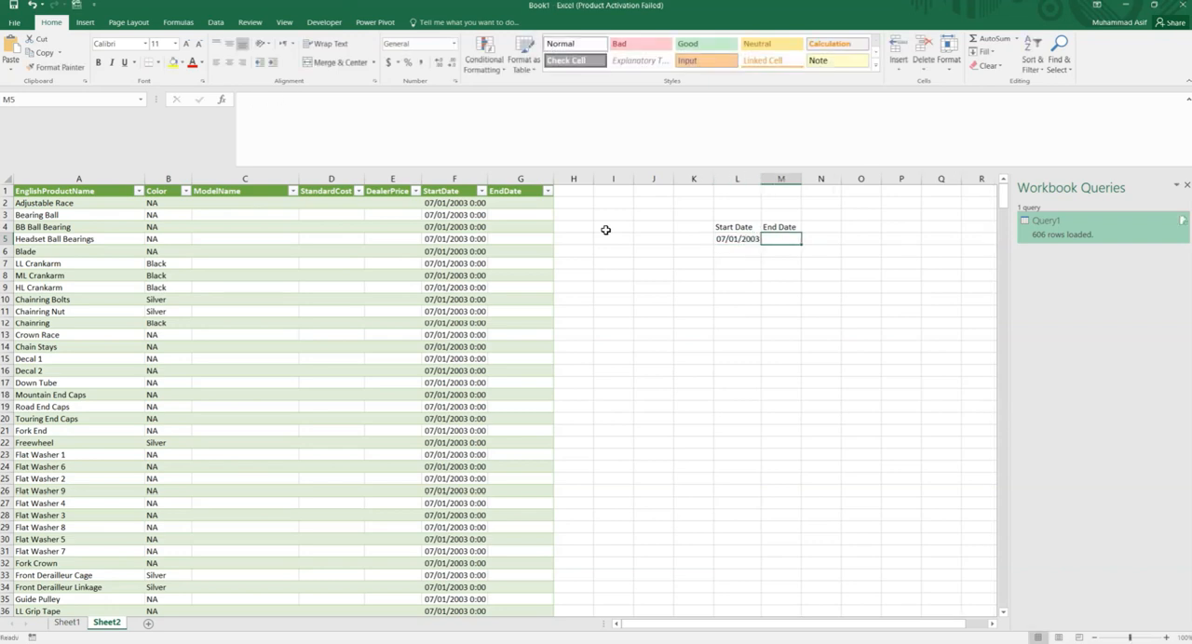
type("01/01/2006")
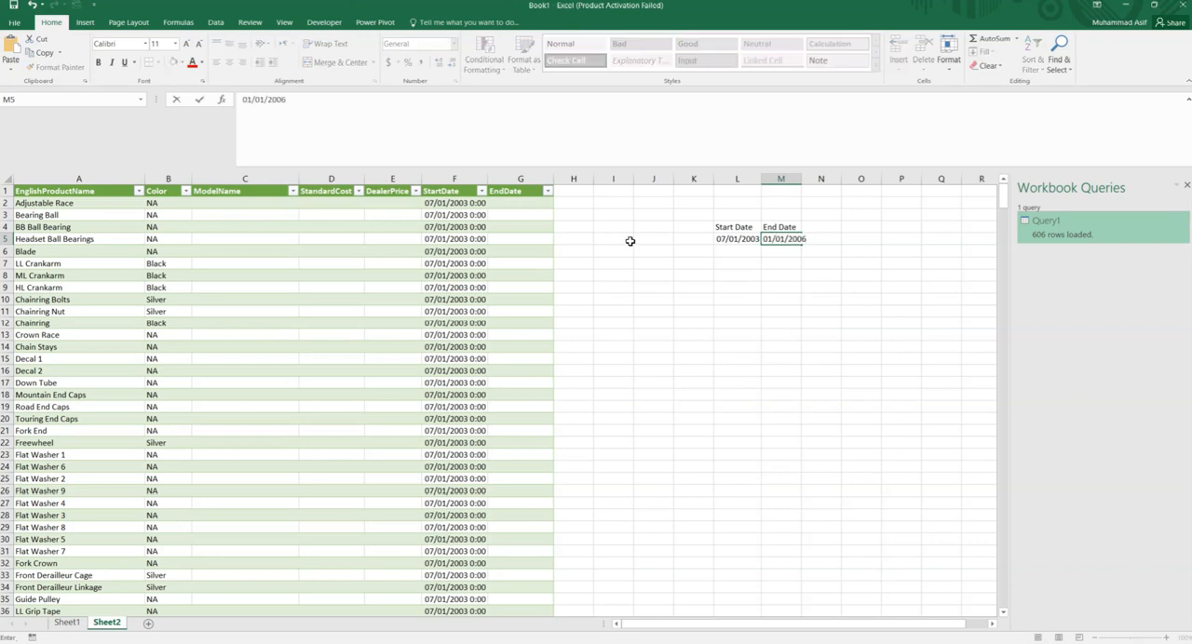
left_click(701, 278)
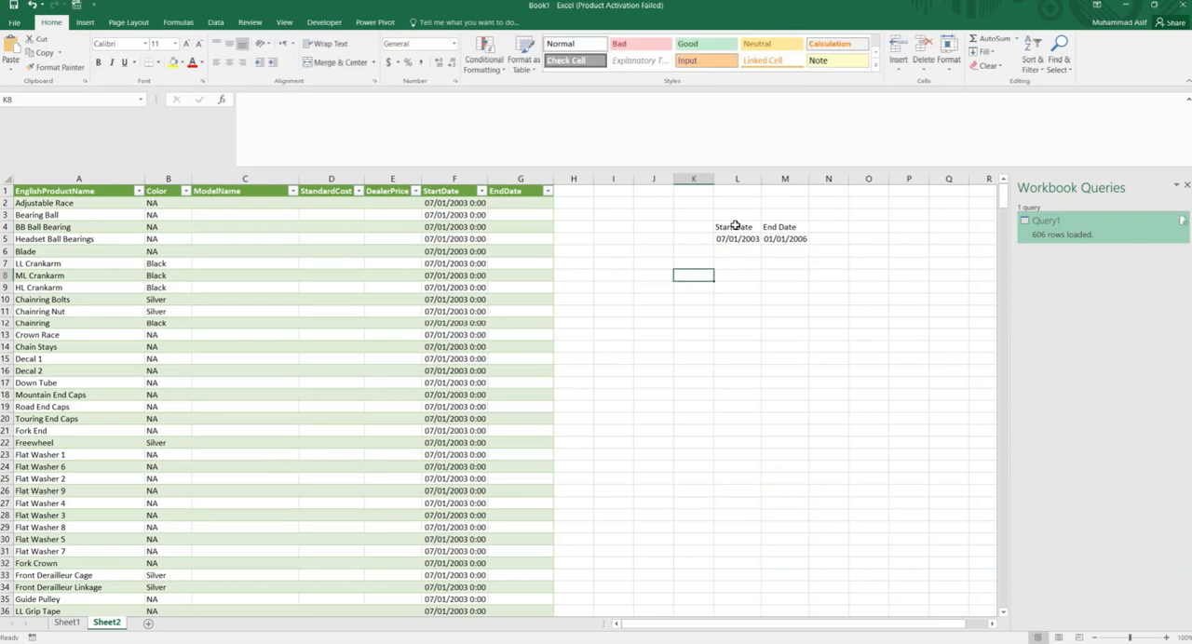
- Convert the date range L4:M5 into a table with headers
left_click_drag(731, 227, 782, 239)
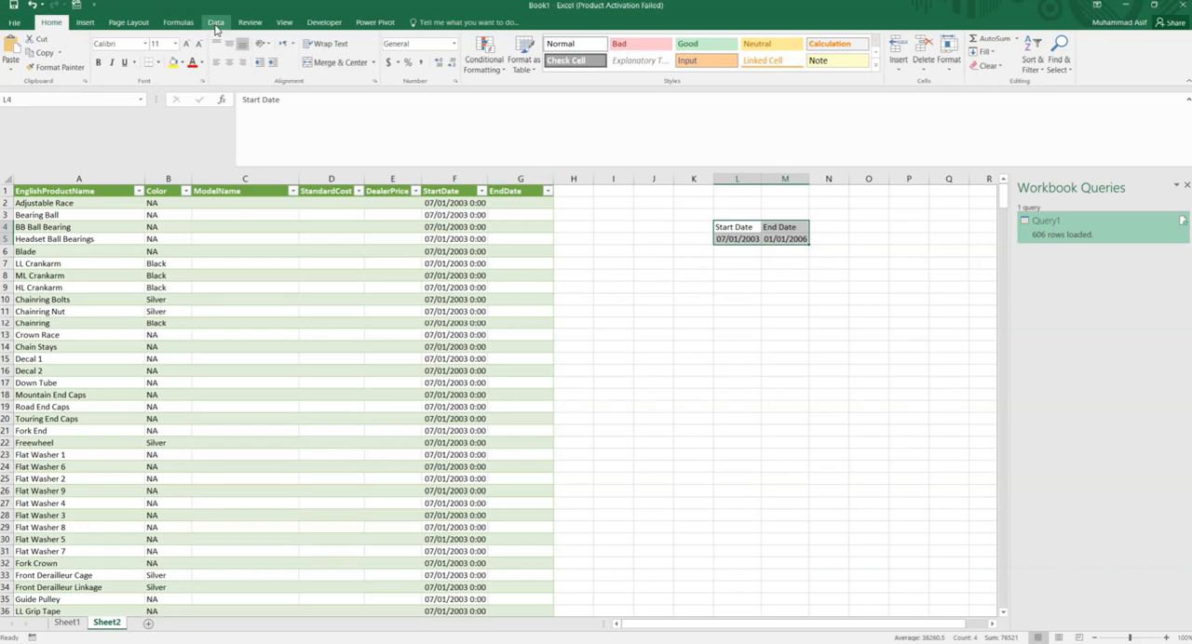
left_click(85, 22)
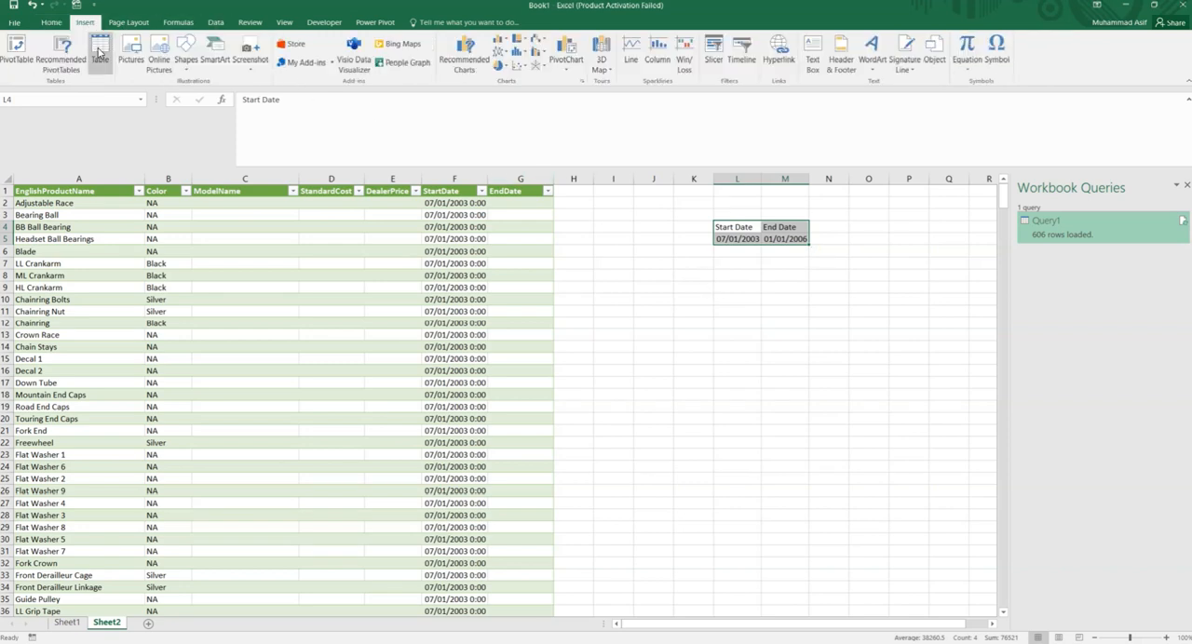
left_click(100, 53)
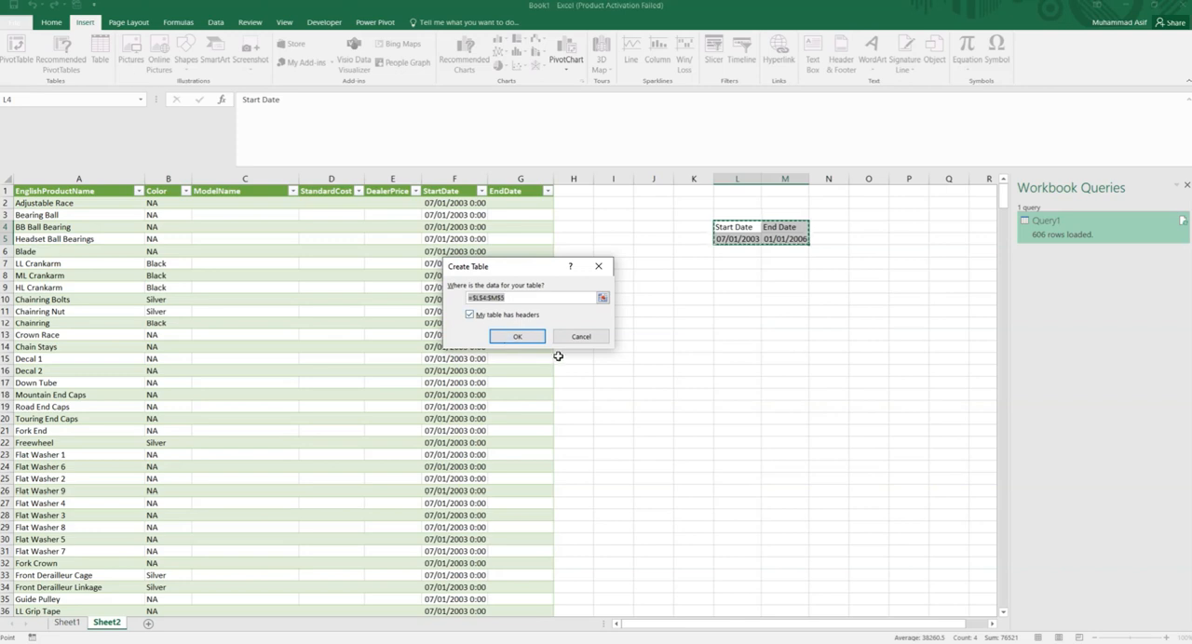
left_click(518, 338)
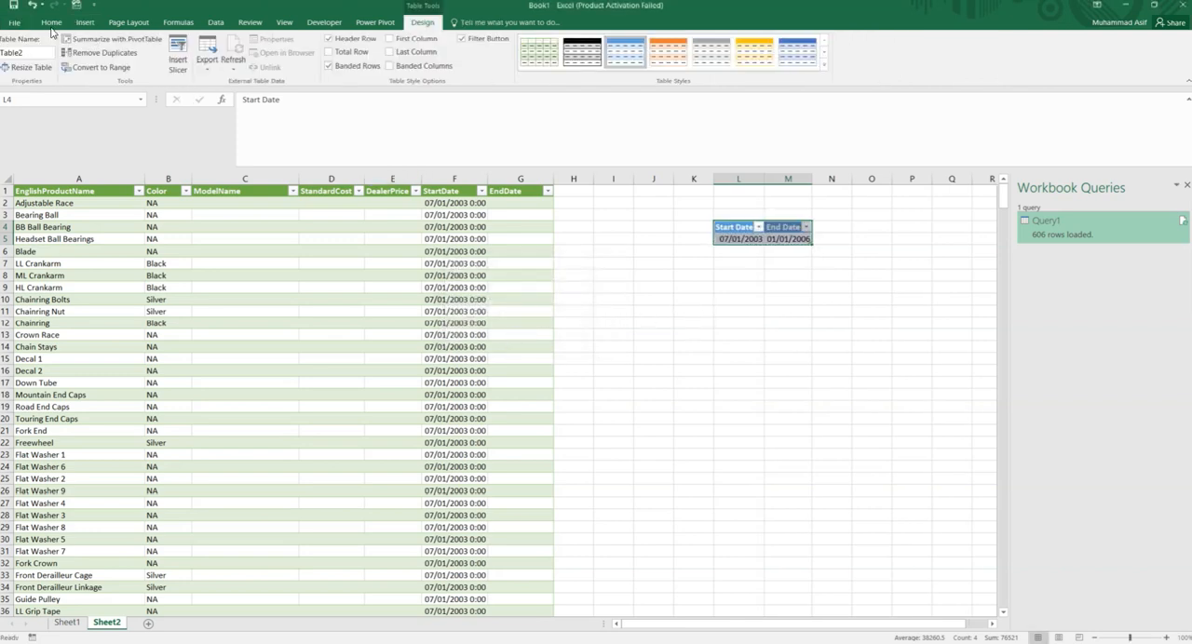
- Rename the start and end date table as DateTable
left_click_drag(30, 52, 2, 56)
key("BackSpace")
left_click(939, 382)
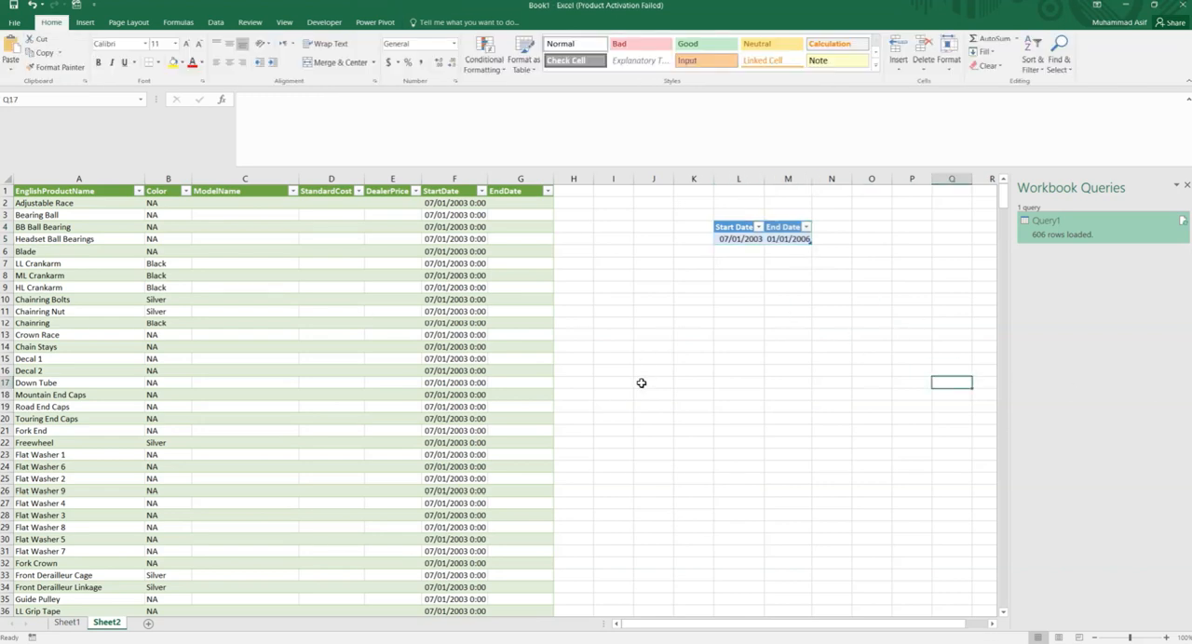
- Create a Power Query query from the DateTable table
left_click(722, 226)
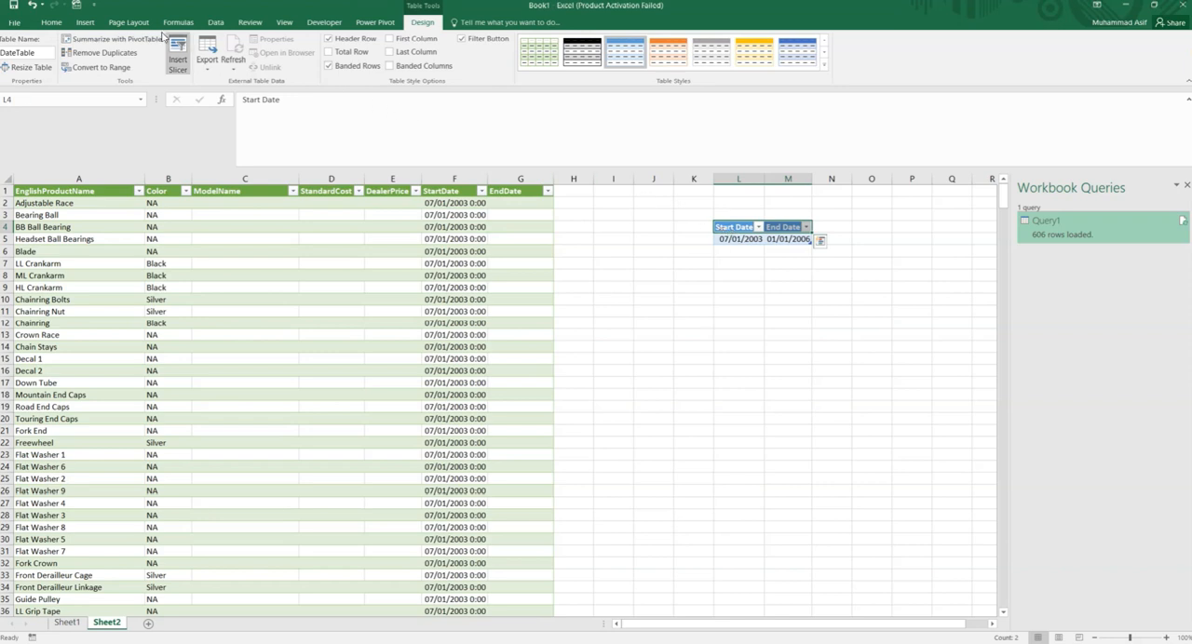
left_click(215, 23)
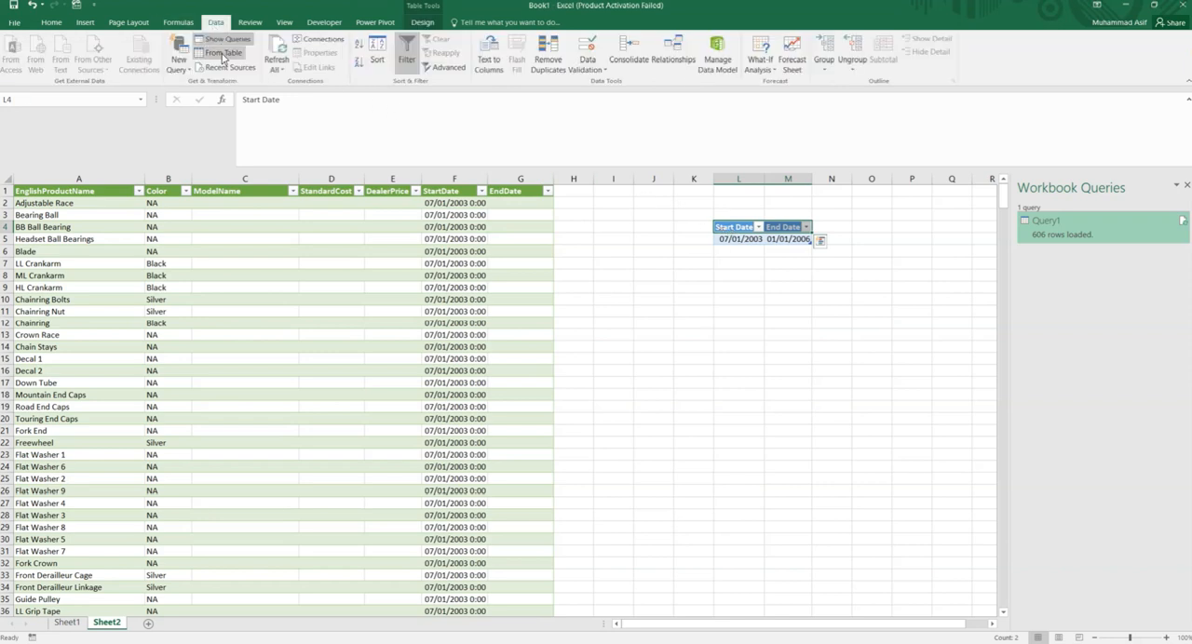
left_click(224, 54)
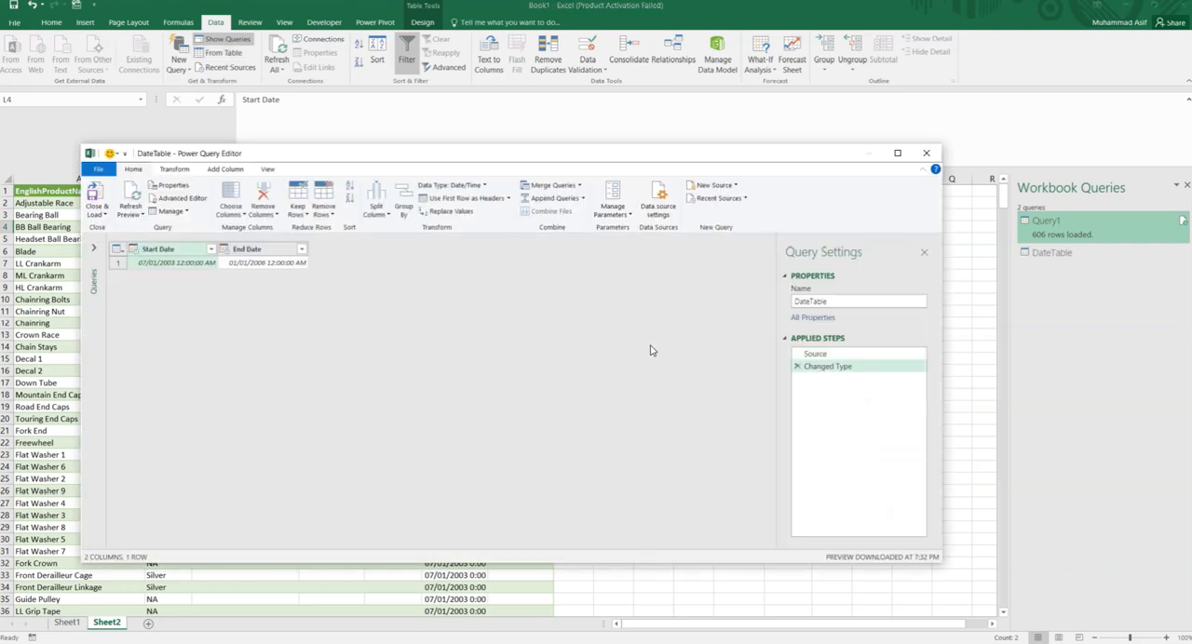
- Close the Power Query Editor and load the DateTable query as a connection only
left_click(106, 217)
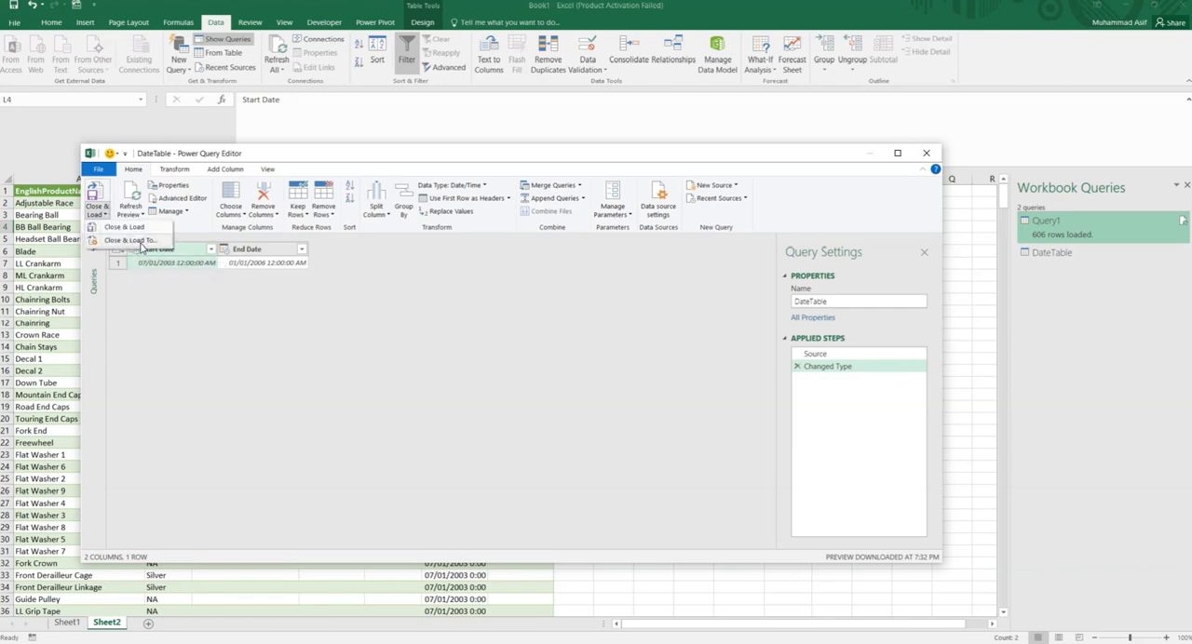
left_click(131, 241)
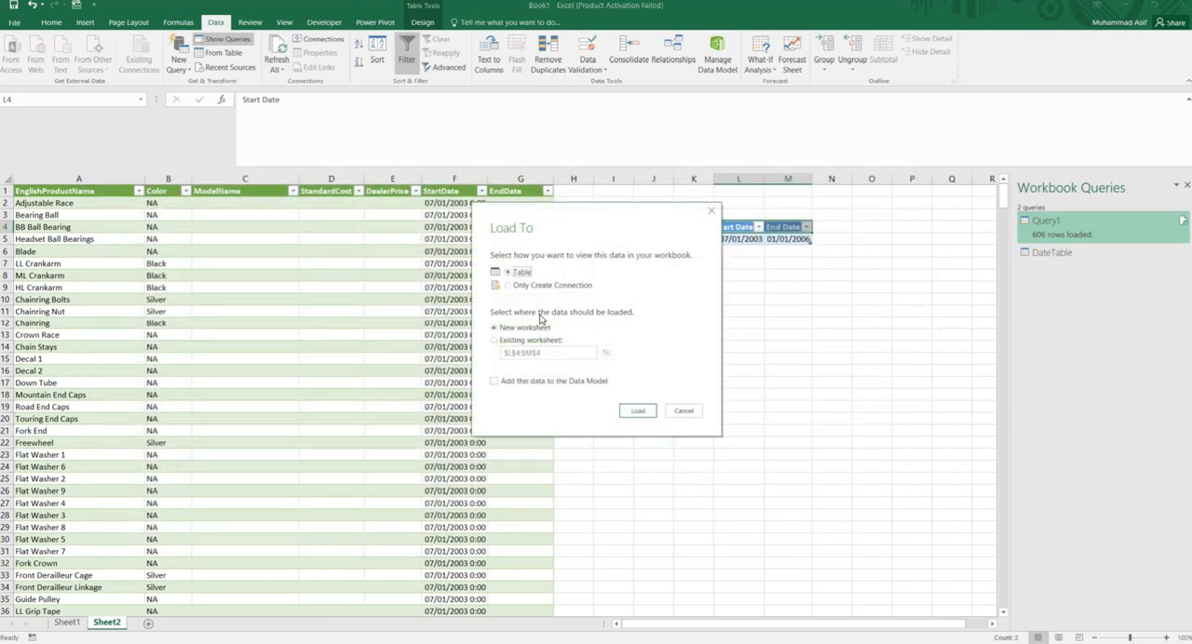
left_click(538, 289)
left_click(638, 412)
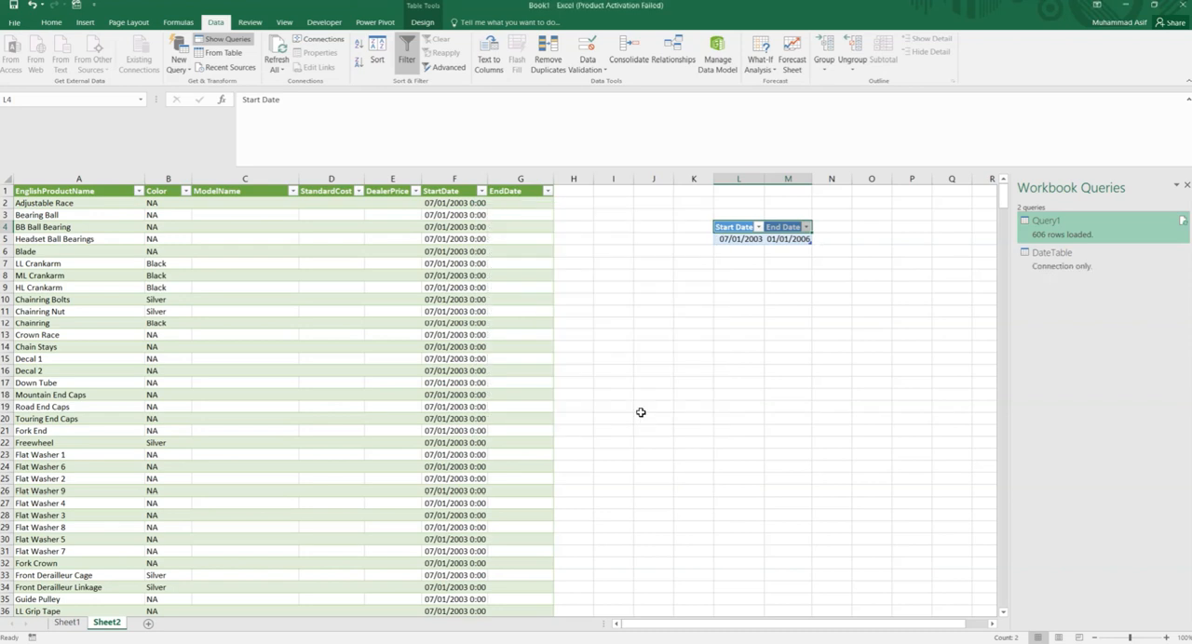
left_click(685, 370)
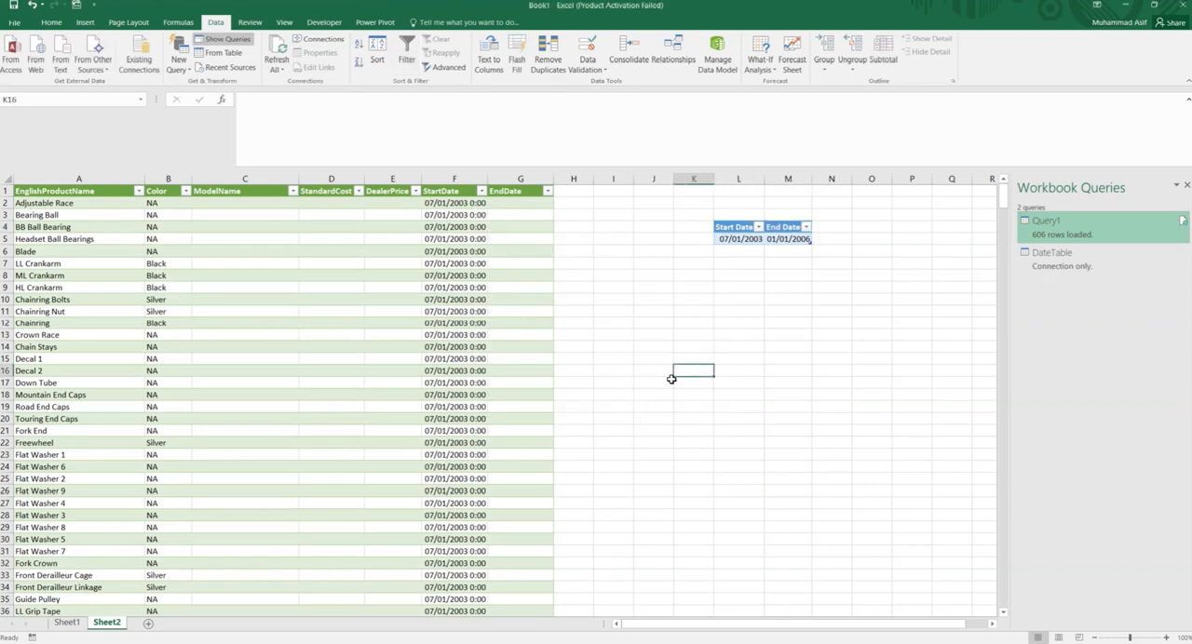
- Open Query1 in the Power Query Editor and bring up its M code in the Advanced Editor
right_click(1071, 227)
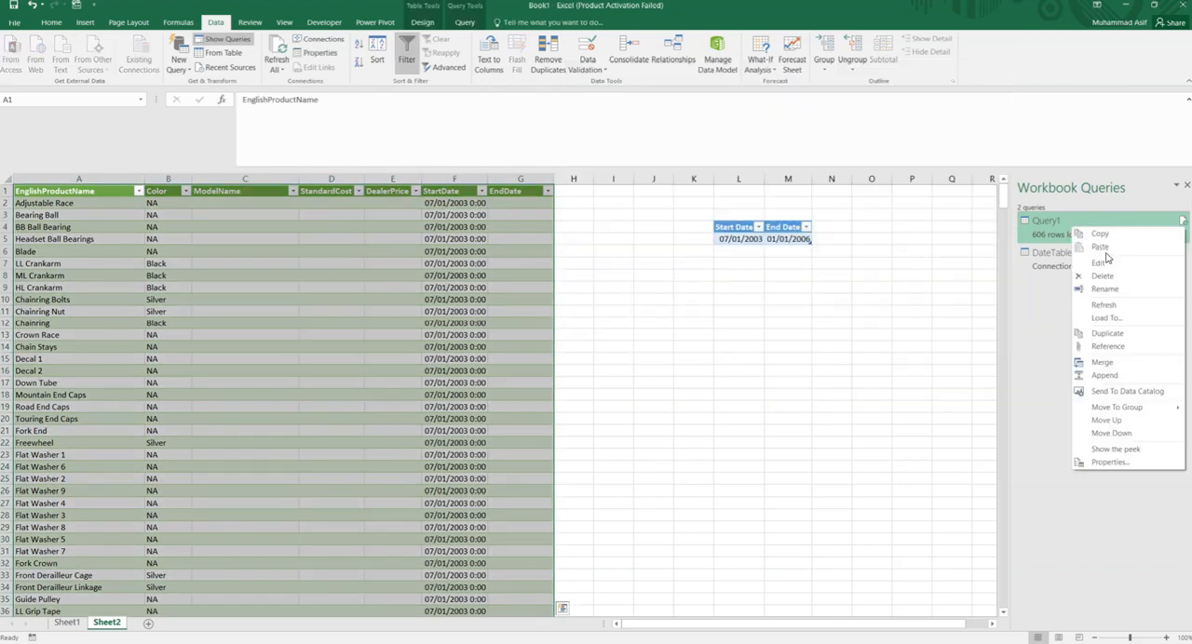
left_click(1099, 264)
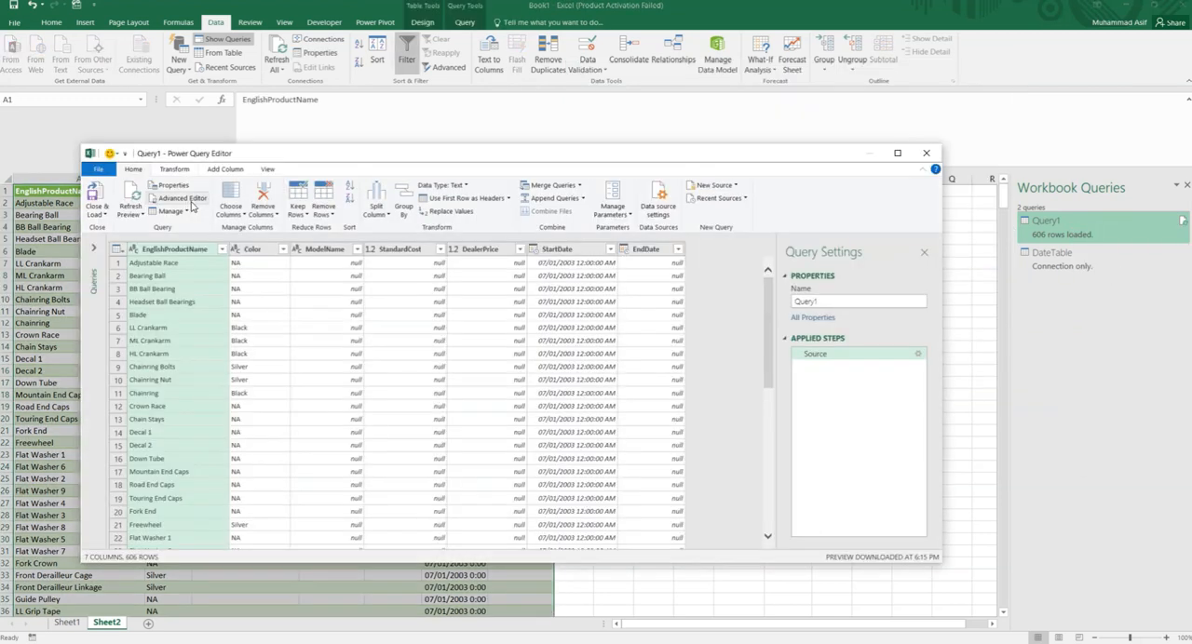
left_click(187, 199)
- Copy the InputData, sDate and eDate lines from the web article in the browser and insert them below let in Query1's code
key("alt+Tab")
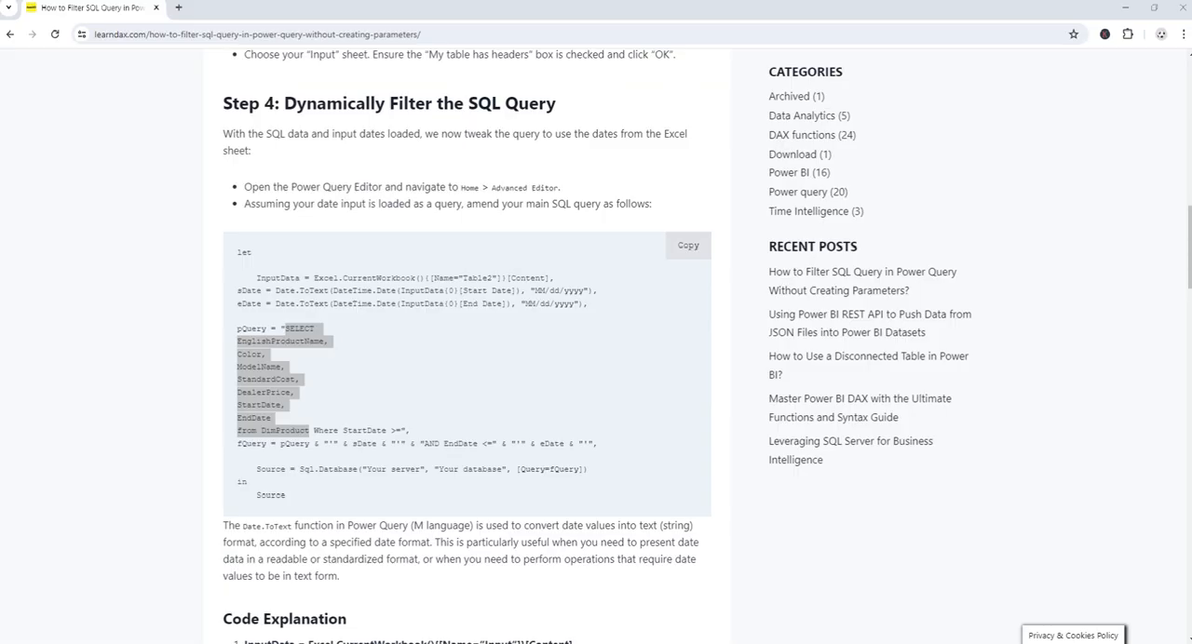
left_click(388, 369)
left_click_drag(597, 312, 235, 290)
key("ctrl+c")
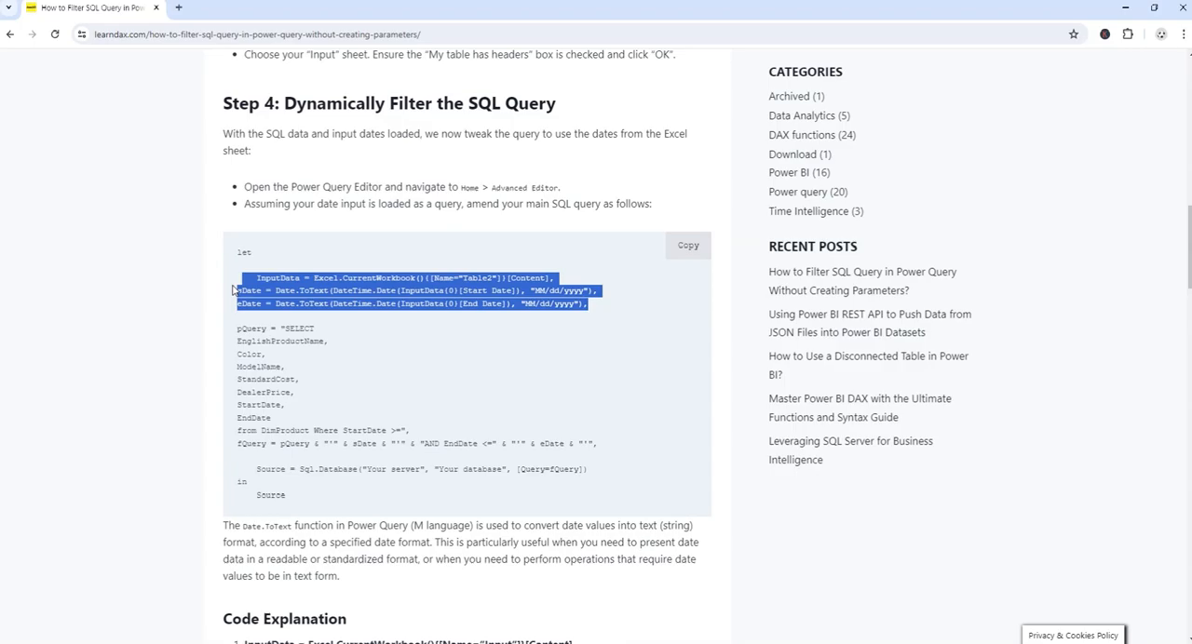
key("alt+Tab")
left_click(40, 63)
key("Return")
key("Return")
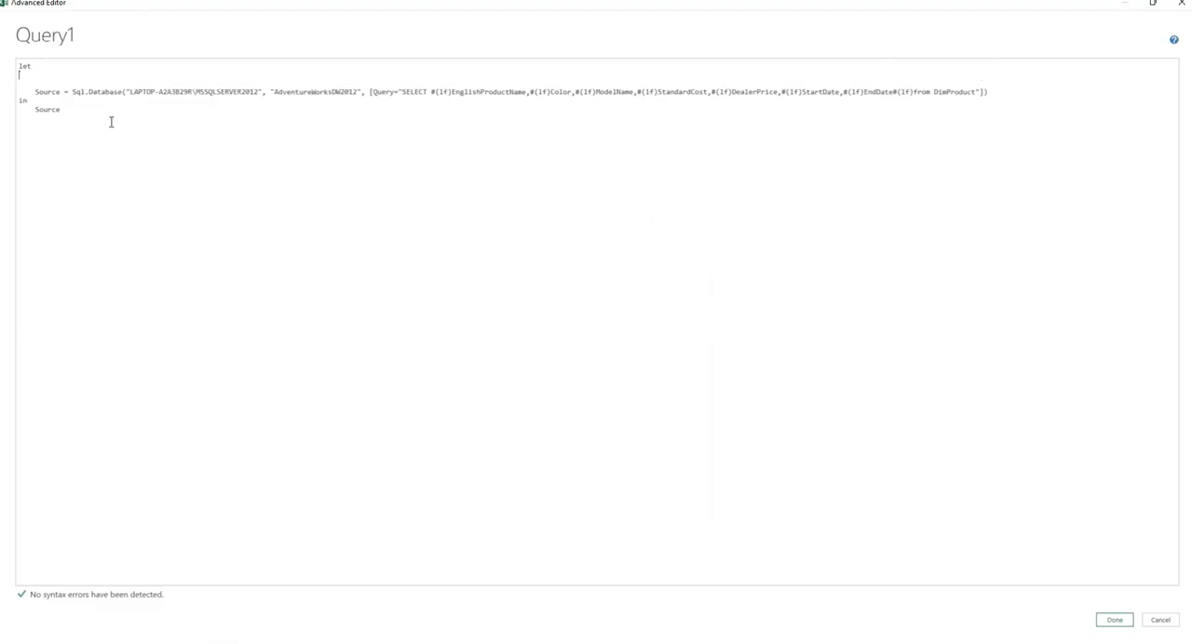
key("ctrl+v")
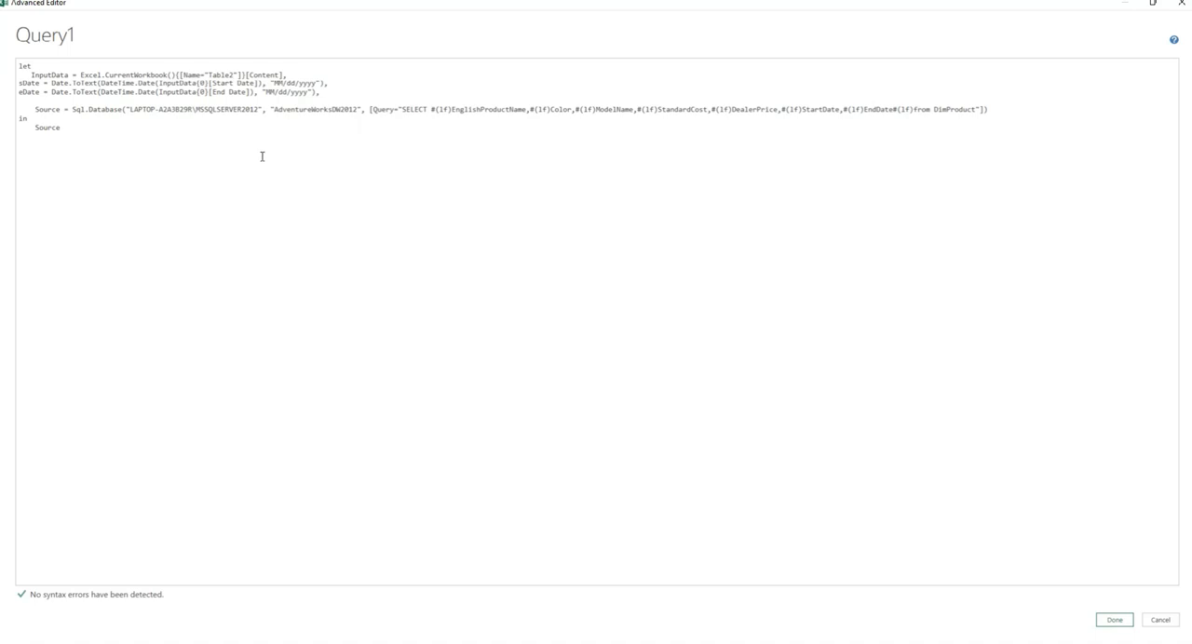
- Change the InputData table name from Table2 to DateTable and apply the edited code
key("BackSpace")
key("BackSpace")
key("BackSpace")
key("BackSpace")
key("BackSpace")
key("BackSpace")
type("DateTable")
left_click(1120, 627)
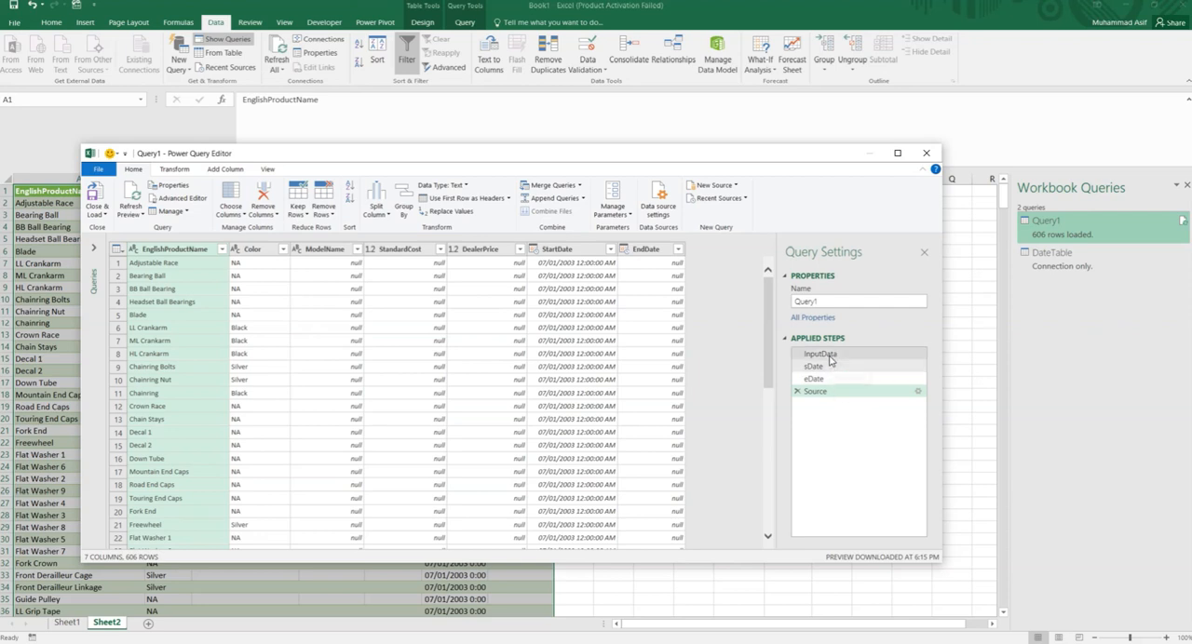
- Inspect the results of the InputData, sDate, eDate and Source applied steps in turn
left_click(828, 354)
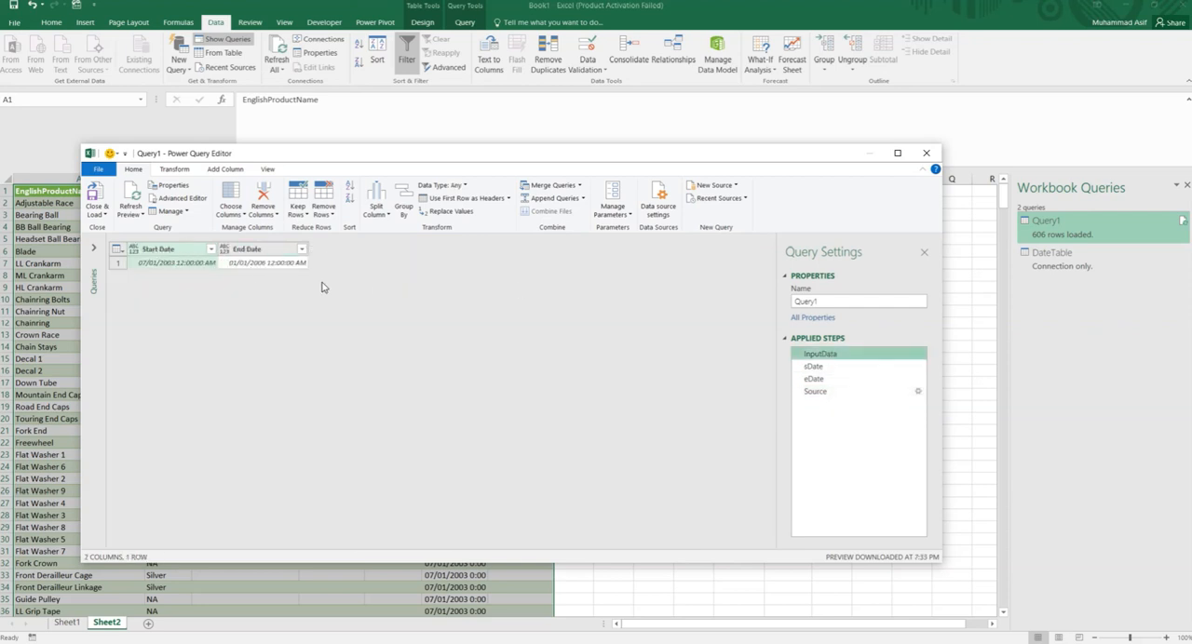
left_click(829, 367)
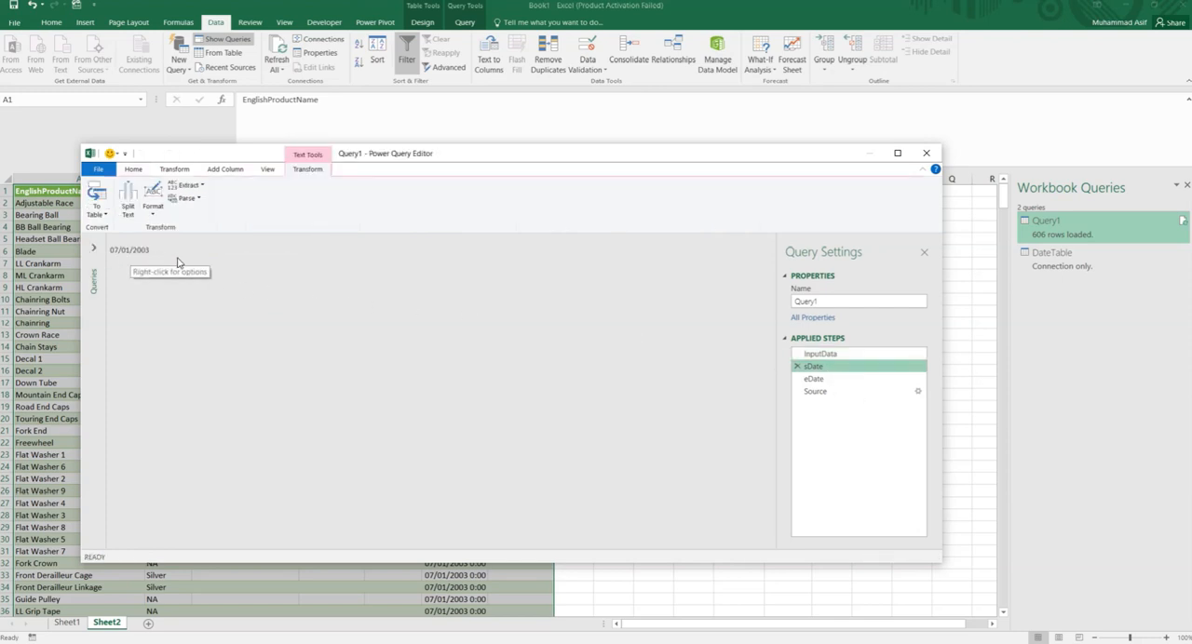
left_click(818, 379)
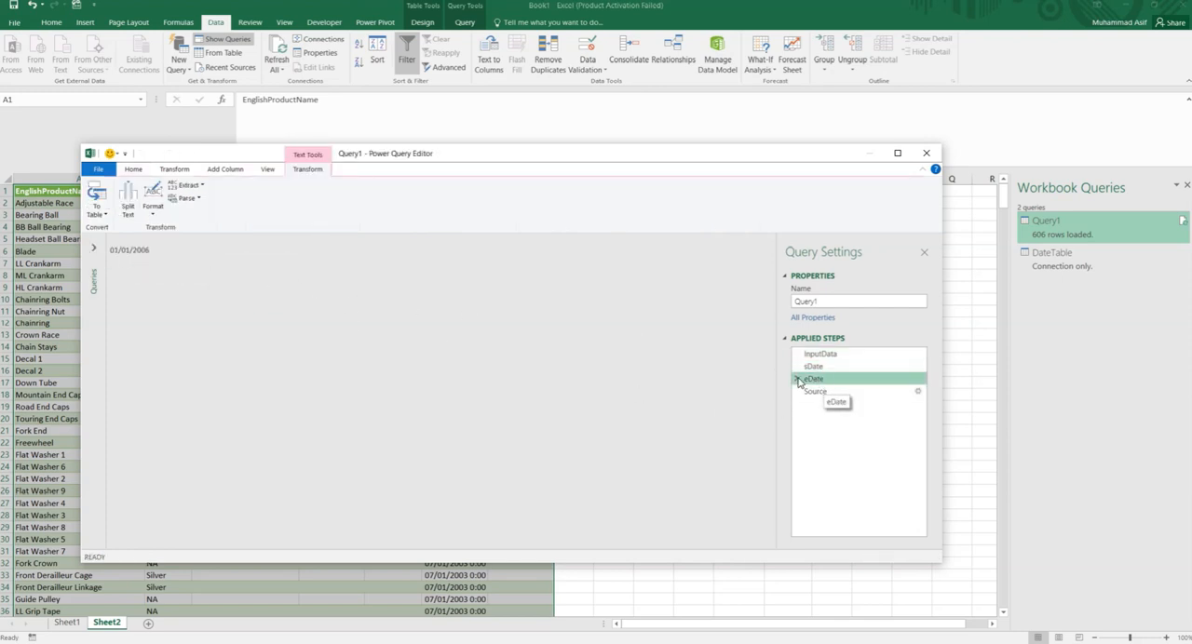
left_click(824, 392)
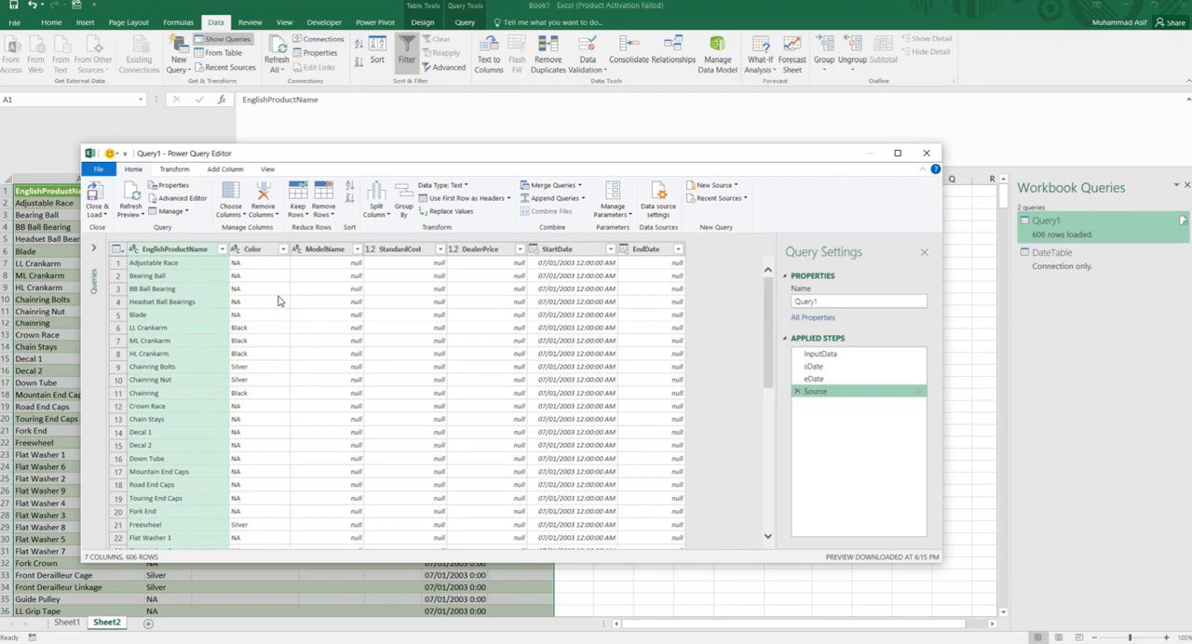
- Replace Query1's code from let through fQuery with the web article's version, including pQuery, and make Source use [Query=fQuery]
left_click(194, 201)
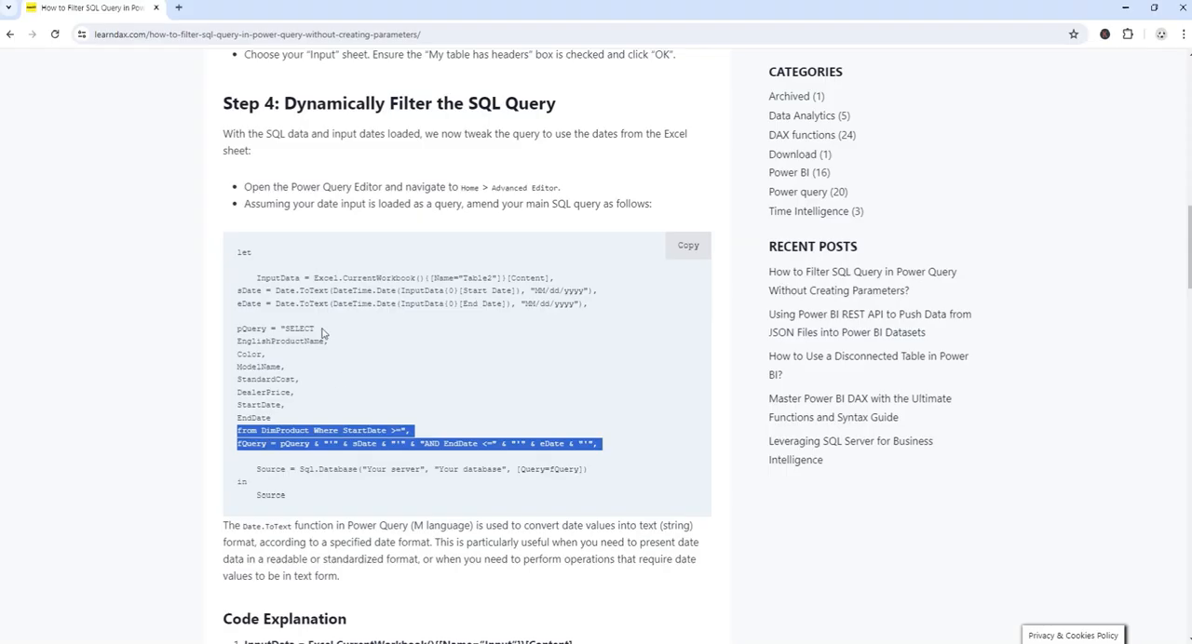
left_click(323, 335)
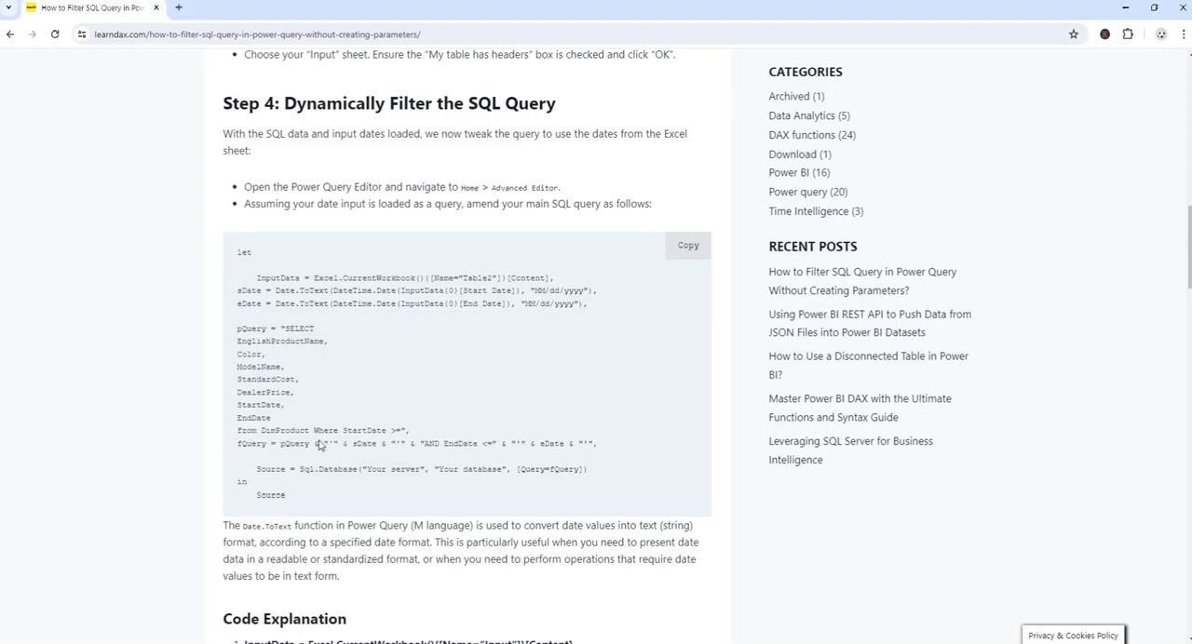
left_click_drag(598, 444, 236, 259)
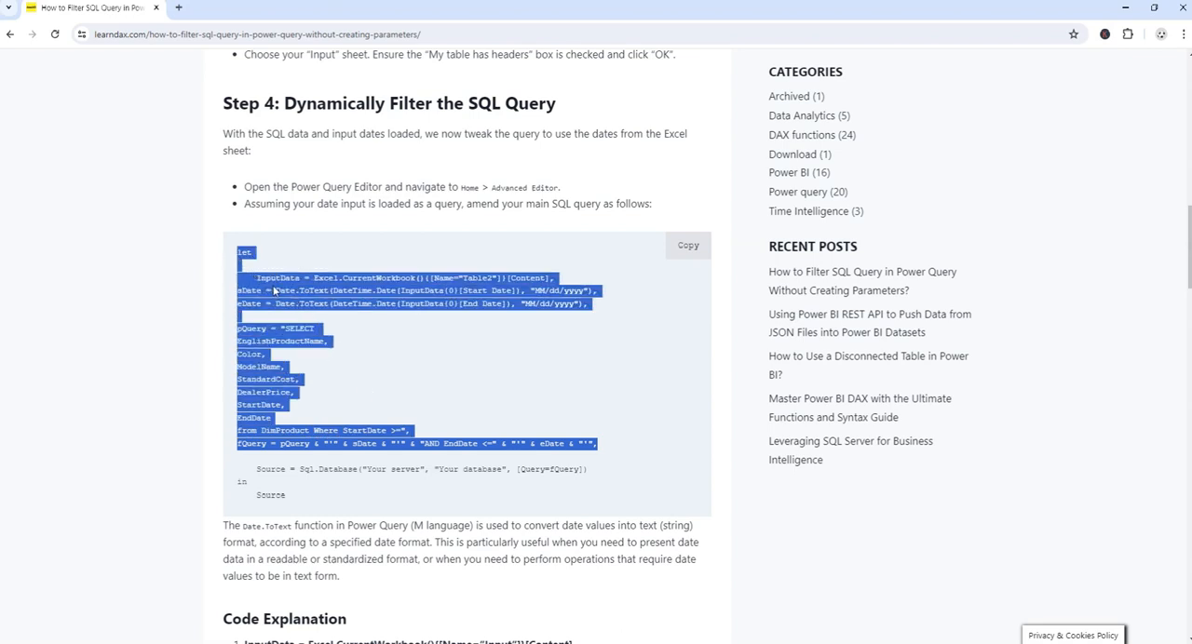
right_click(276, 290)
left_click(319, 303)
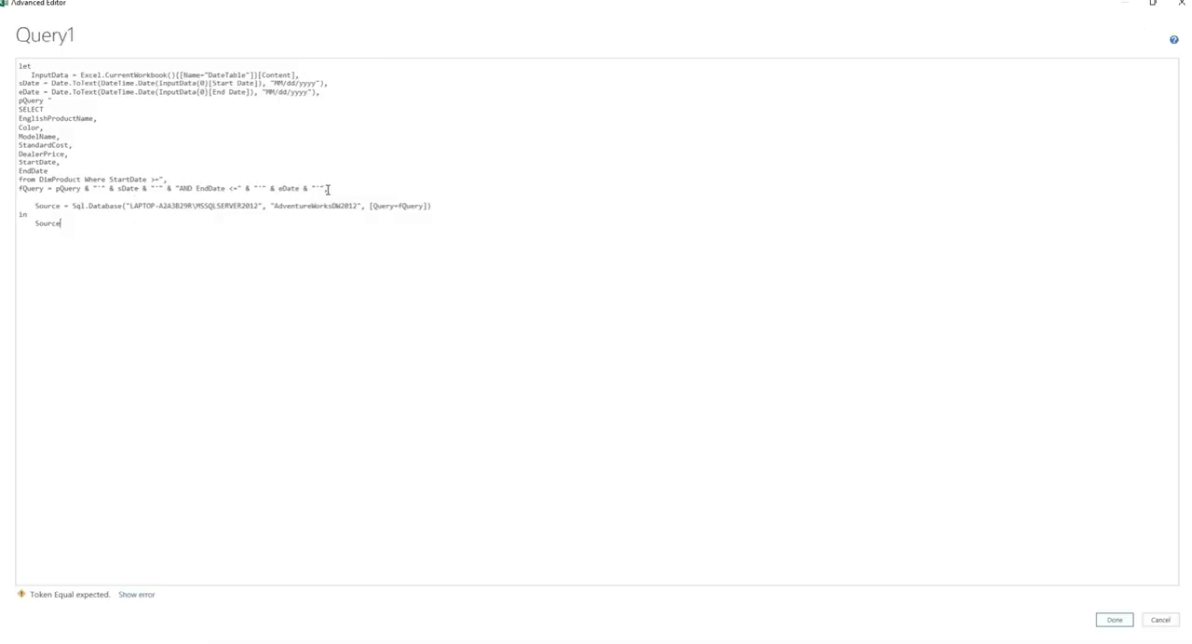
left_click_drag(330, 189, 11, 67)
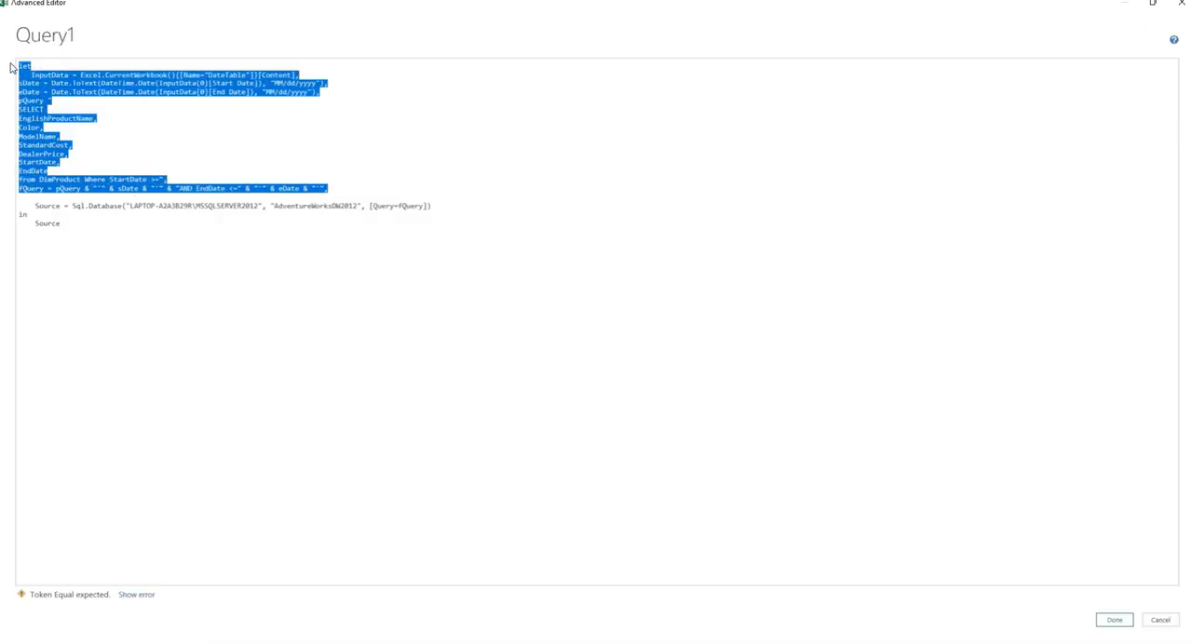
key("ctrl+v")
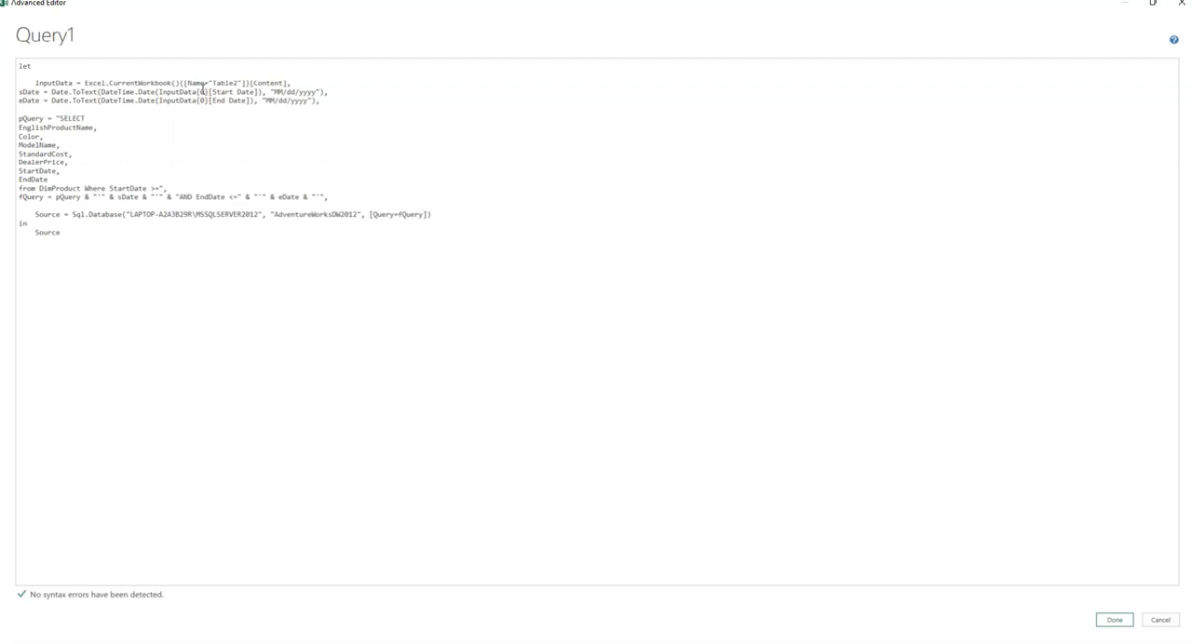
- Point the newly pasted InputData line to DateTable, apply the code and approve running the native database query
double_click(224, 82)
type("DateTable")
left_click(1115, 620)
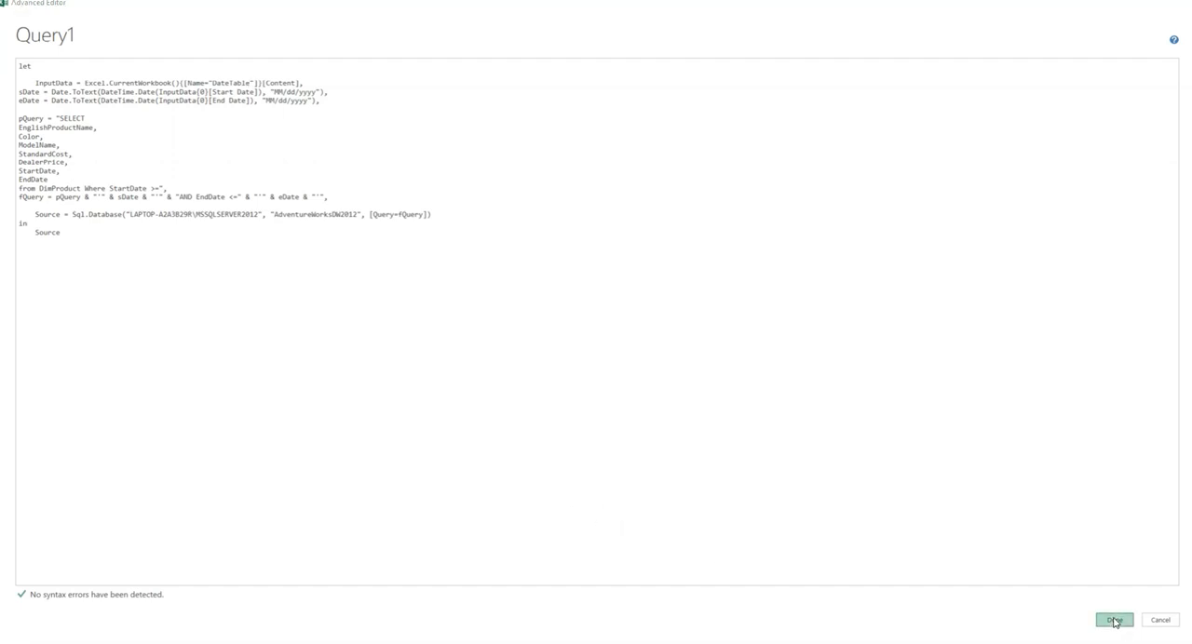
left_click(352, 250)
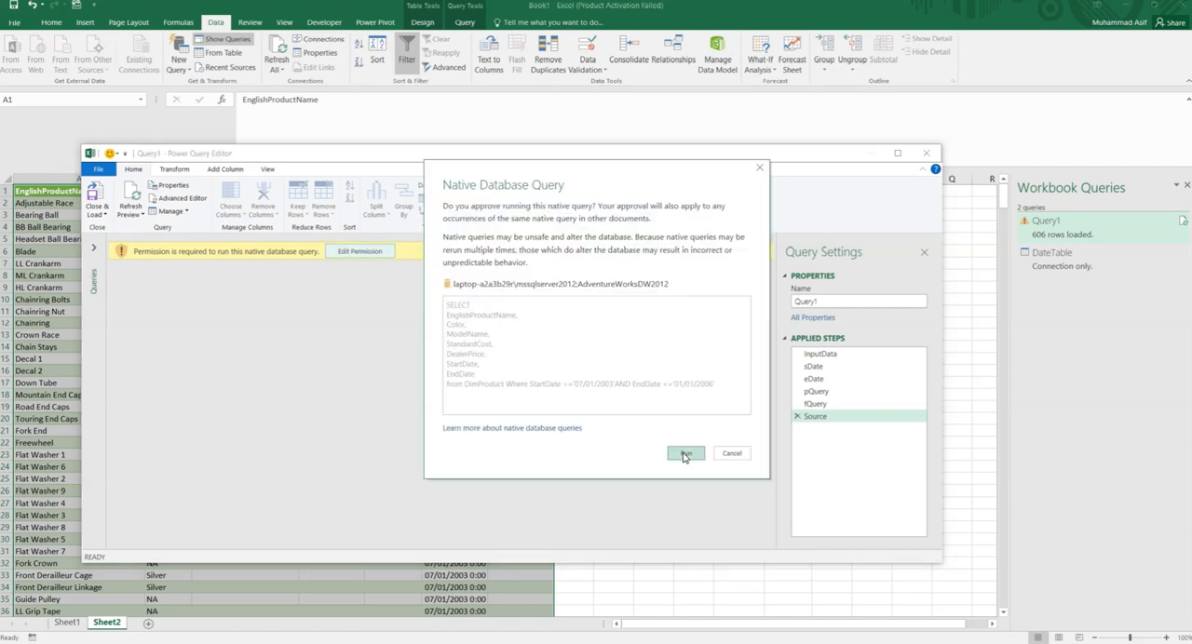
left_click(685, 454)
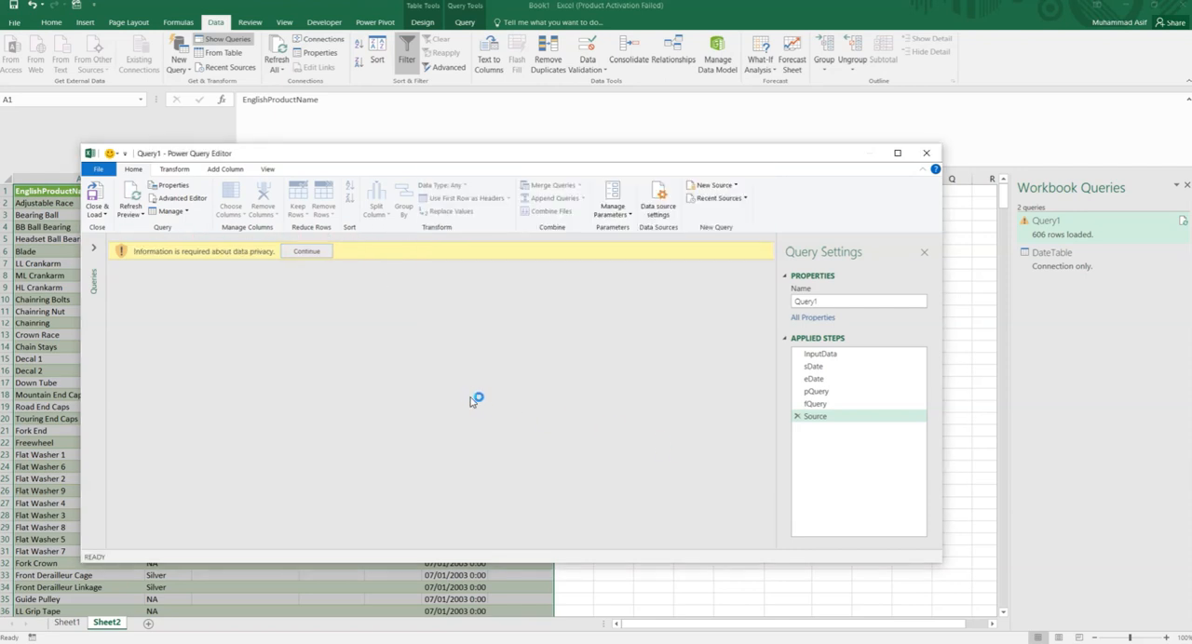
- Ignore Privacy Levels checks for this file, then close the Power Query Editor and load Query1 to the worksheet
left_click(317, 253)
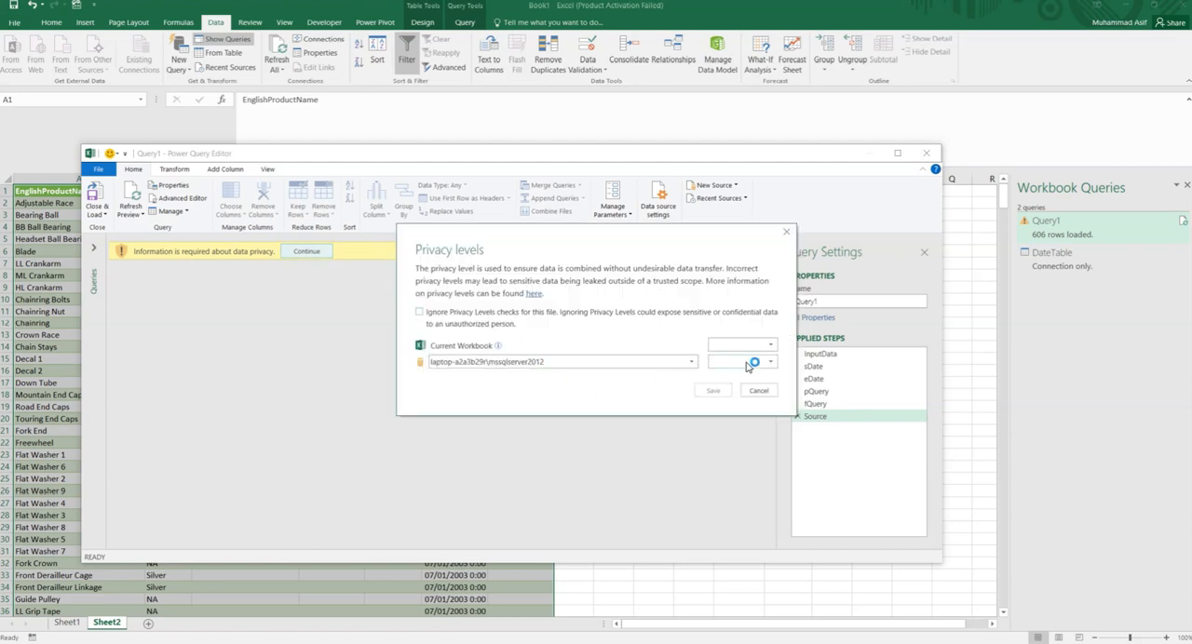
left_click(451, 313)
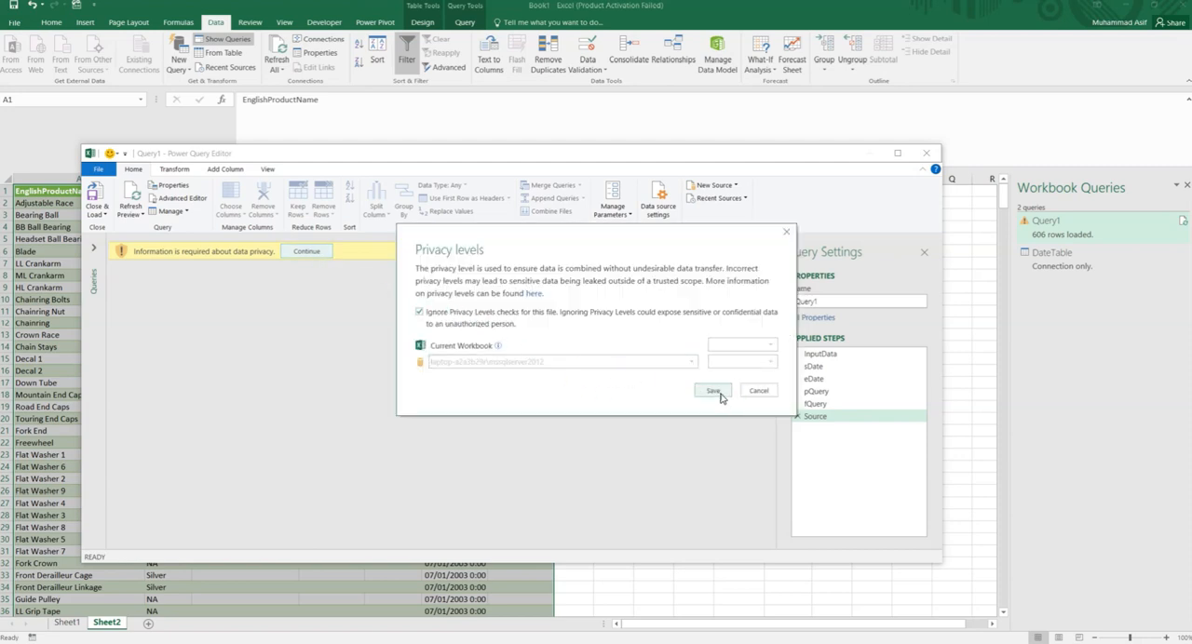
left_click(714, 392)
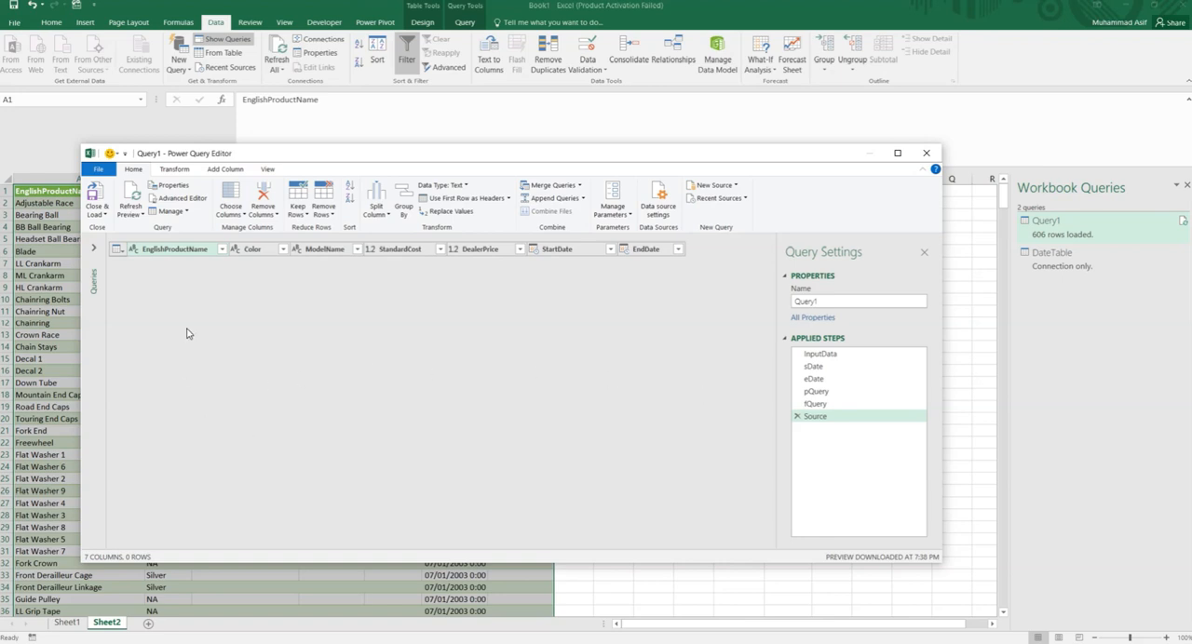
left_click(102, 215)
left_click(121, 228)
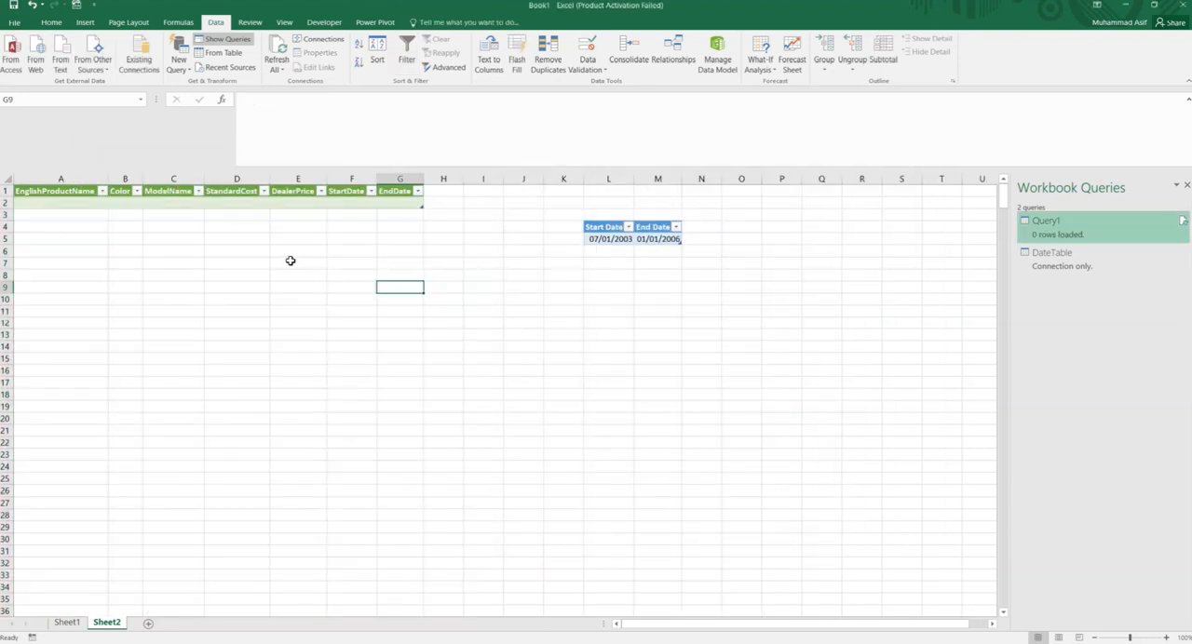
- Set the End Date in cell M5 to 01/01/2008
left_click(665, 240)
left_click(327, 100)
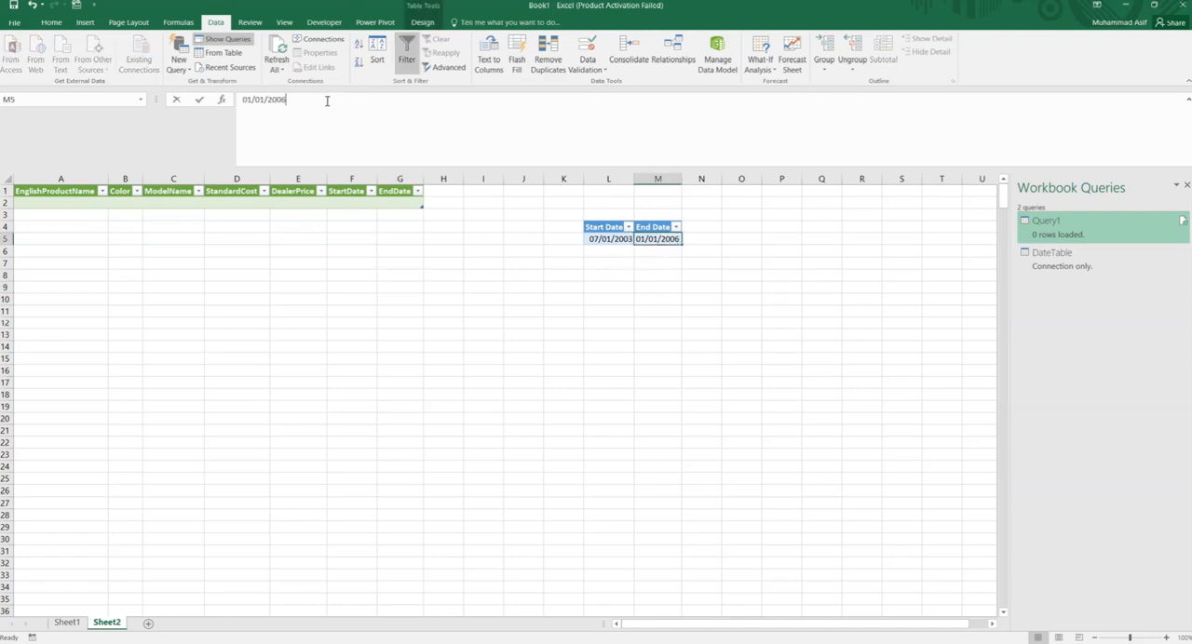
key("BackSpace")
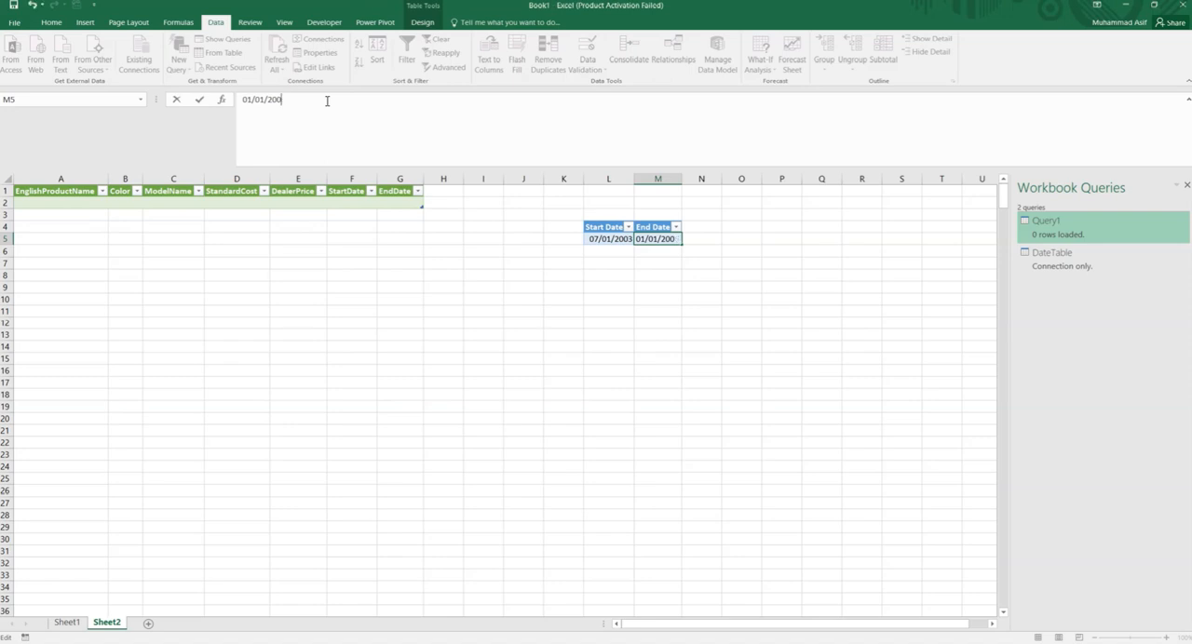
type("8")
left_click(510, 286)
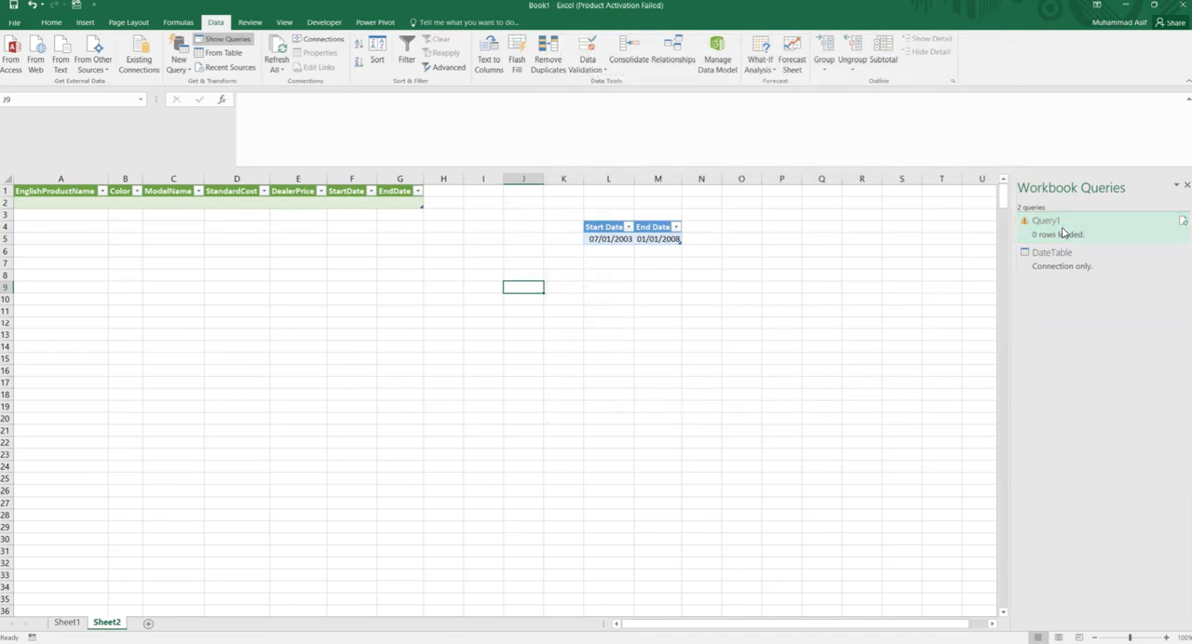
- Refresh Query1 with the new date range and approve running its native database query
left_click(1182, 223)
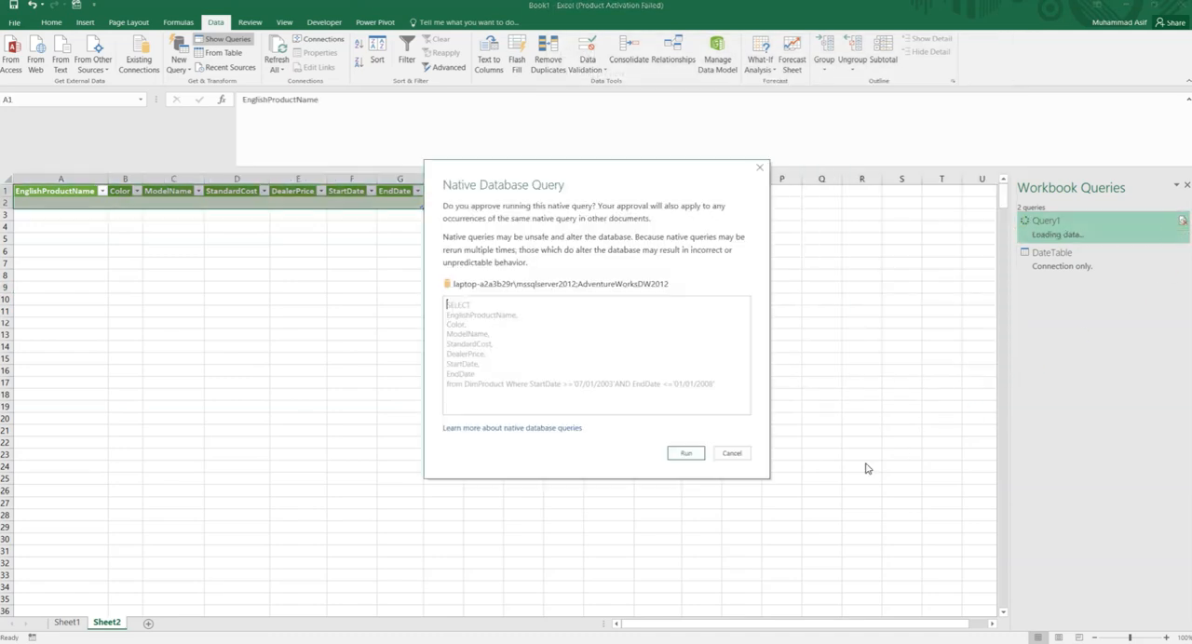
left_click(686, 453)
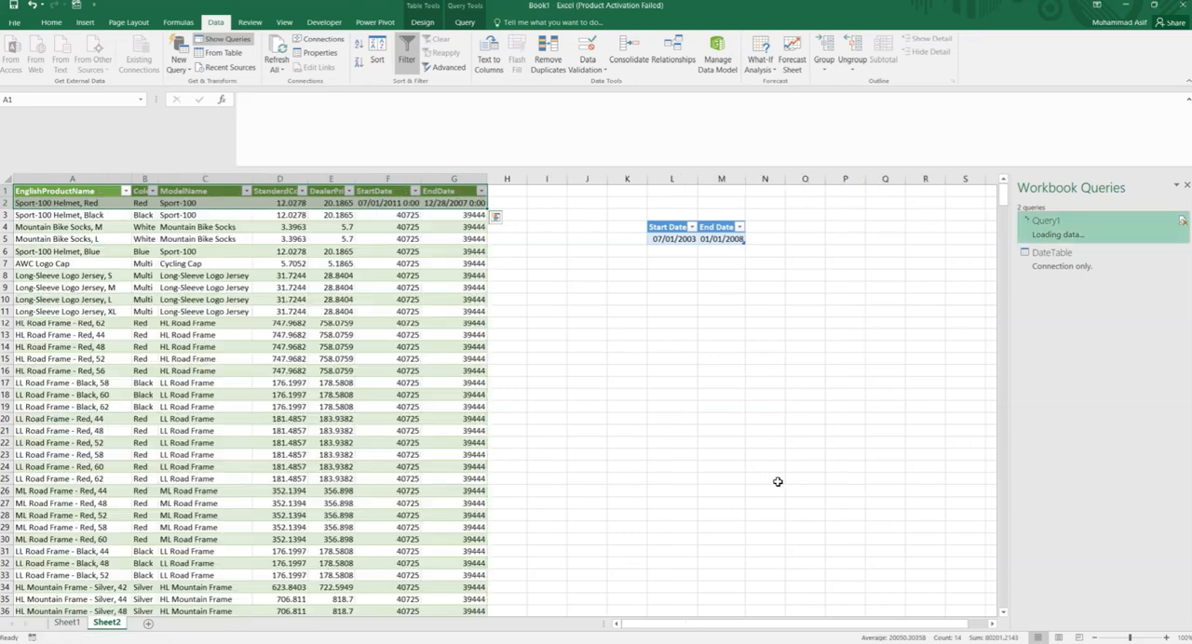
left_click(776, 491)
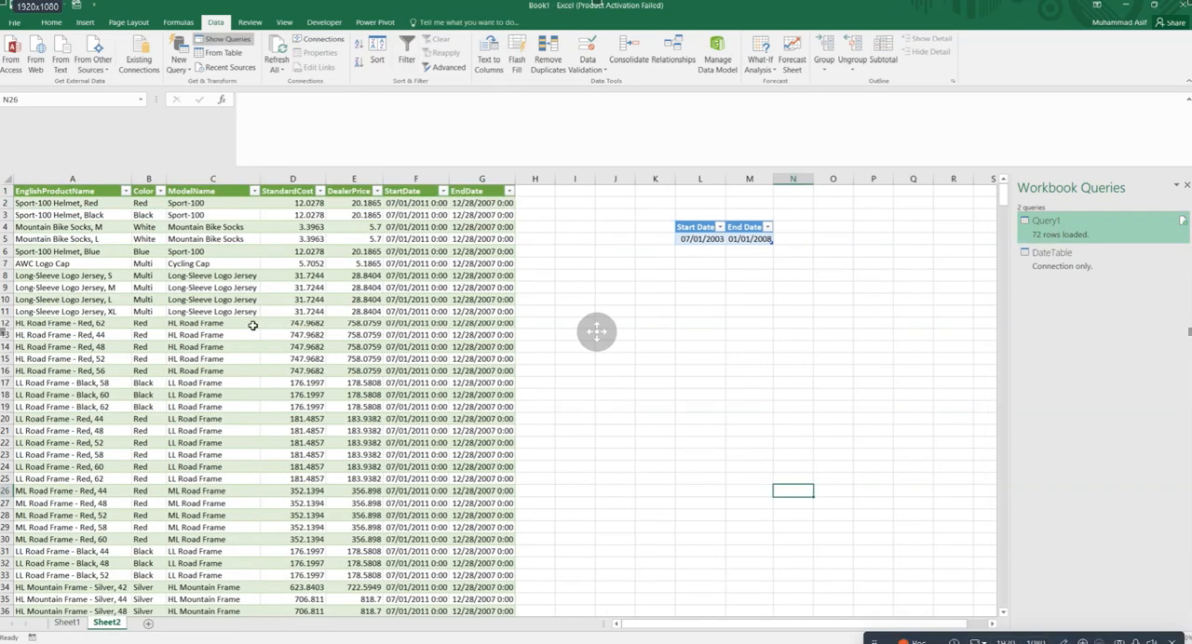